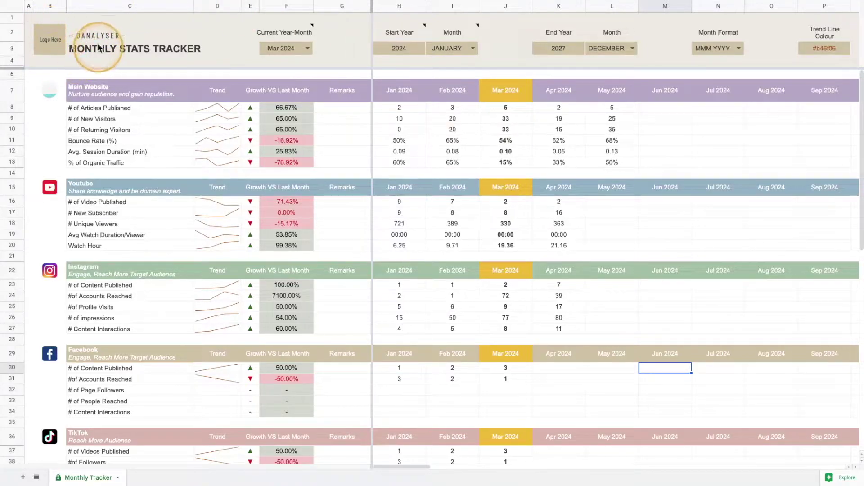
Inspect the logo, DANALYSER label and MONTHLY STATS TRACKER title, leaving them unchanged
left_click(52, 35)
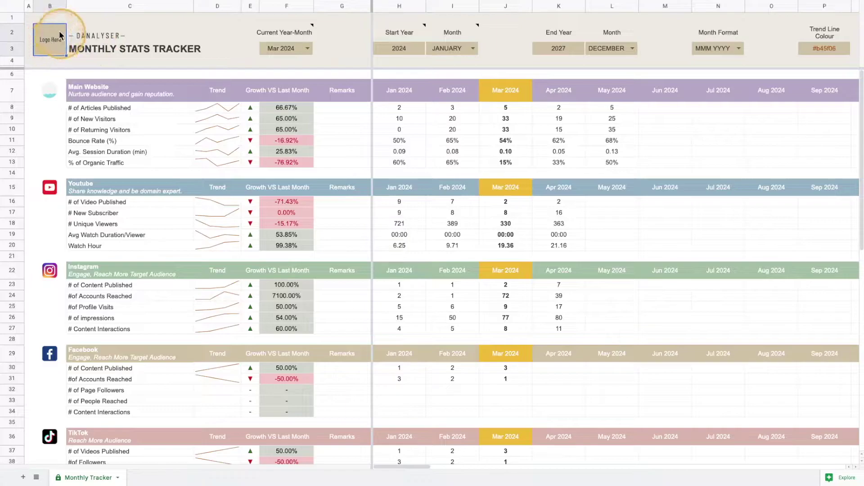
left_click(89, 37)
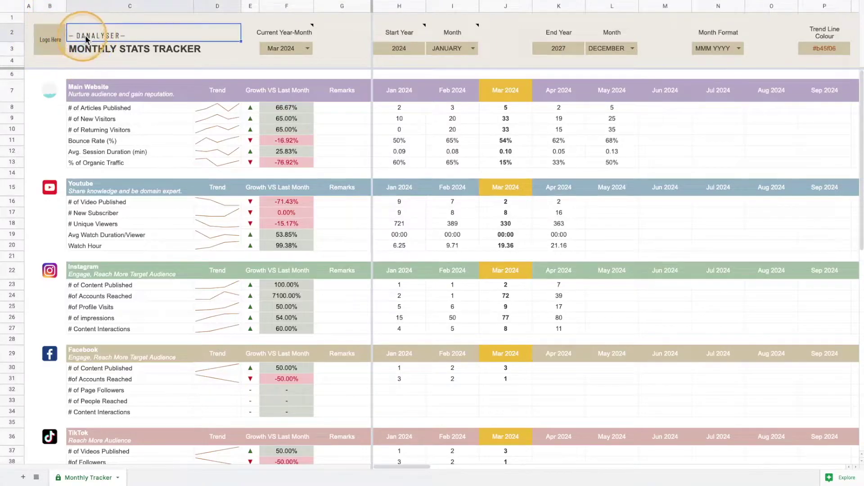
double_click(80, 34)
left_click_drag(121, 28, 75, 28)
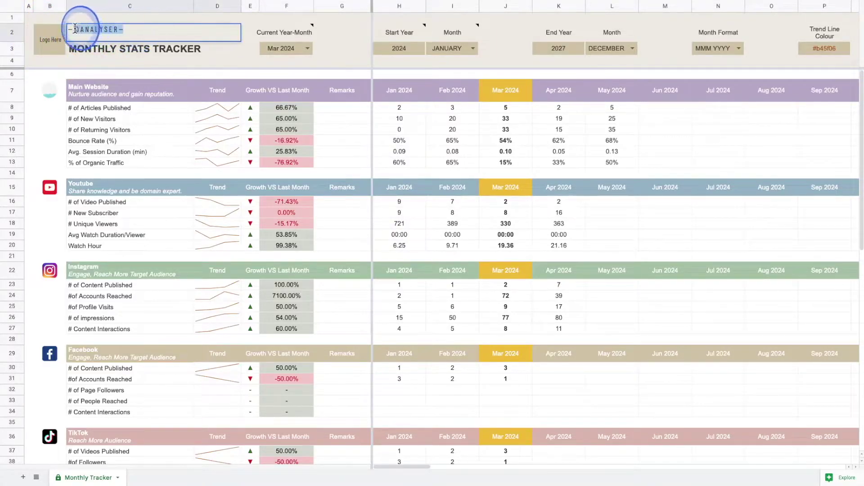
left_click(103, 41)
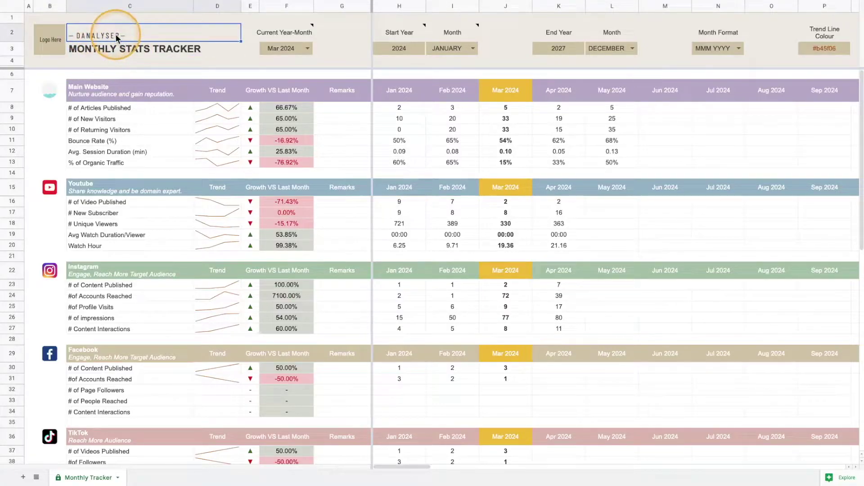
left_click(90, 50)
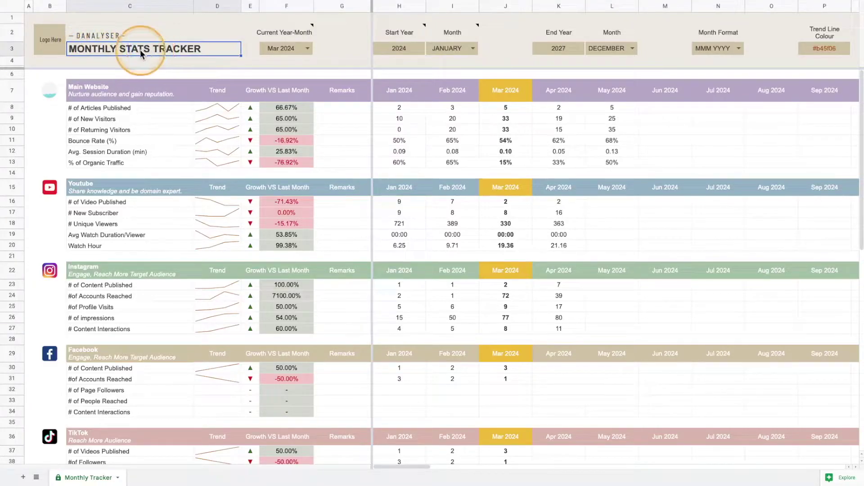
Review the Start Year and End Year settings and the Jan–Sep 2024 month headers
left_click(413, 38)
left_click_drag(414, 43, 825, 56)
left_click(771, 60)
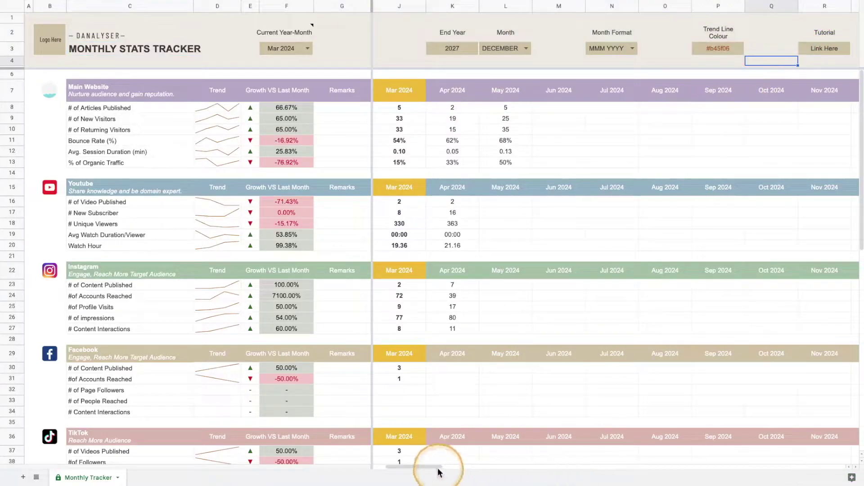
left_click_drag(439, 466, 409, 467)
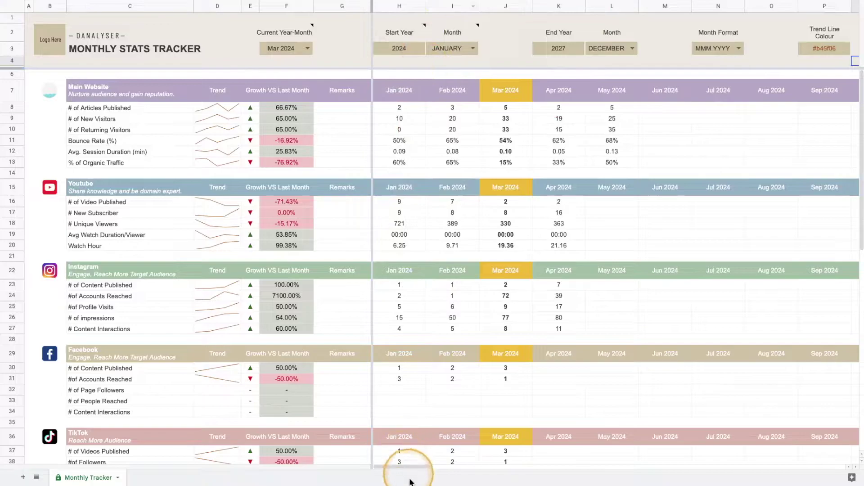
left_click(560, 38)
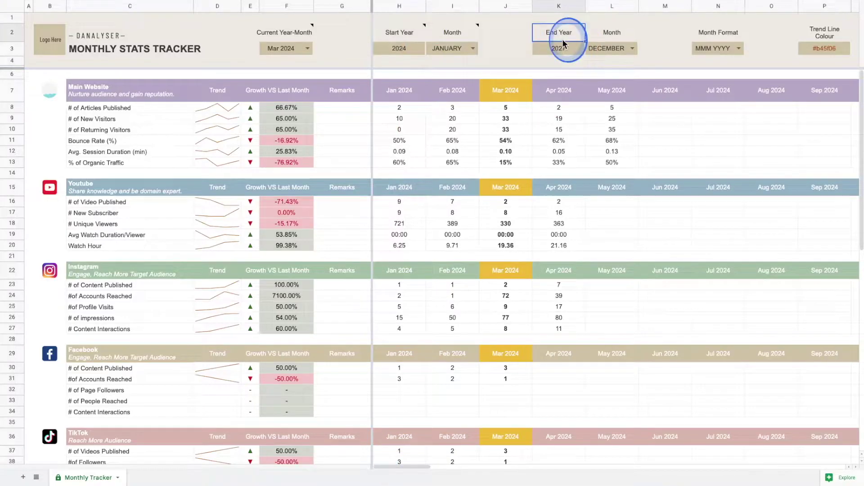
left_click(402, 93)
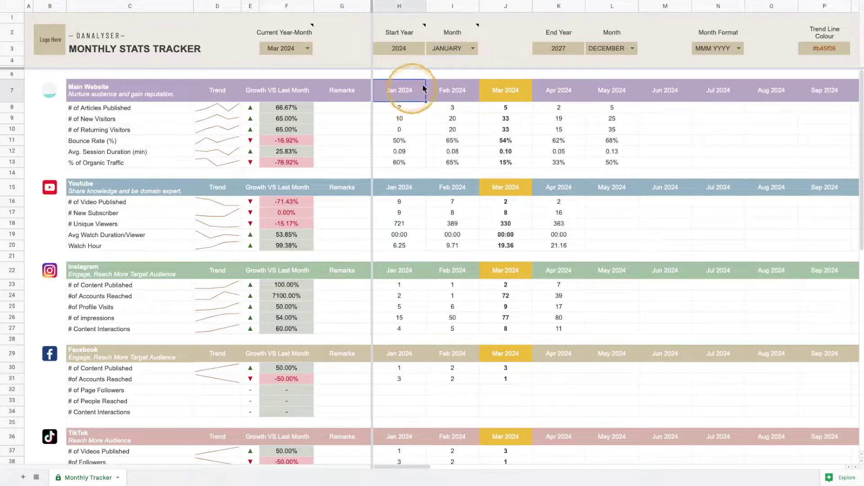
left_click_drag(403, 90, 812, 88)
left_click(457, 97)
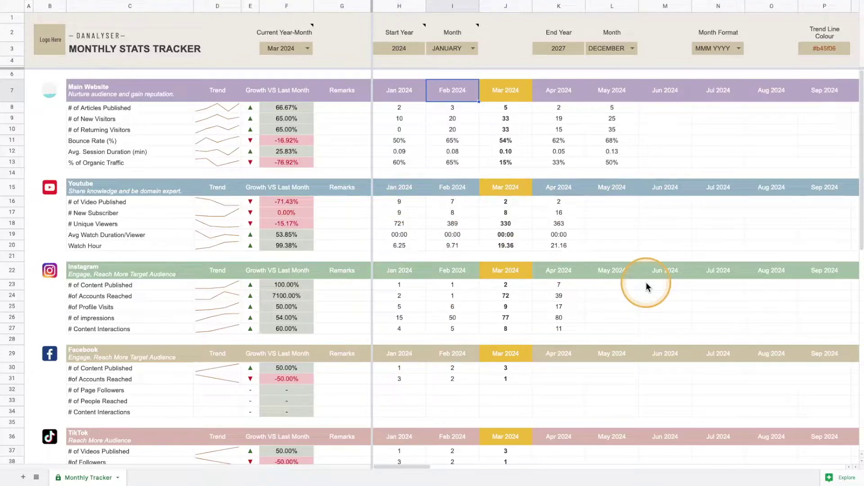
Set the Start Year in H3 to 2023 and check that headers now begin at Jan 2023
left_click(406, 47)
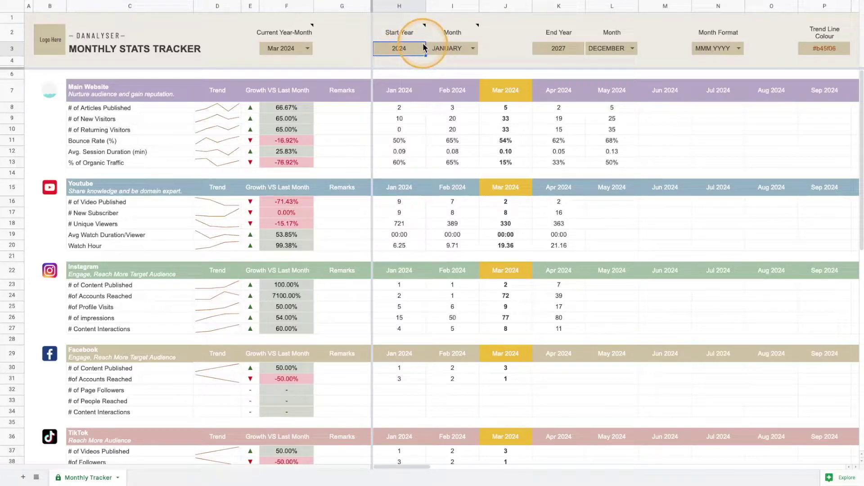
type("2023")
key("Return")
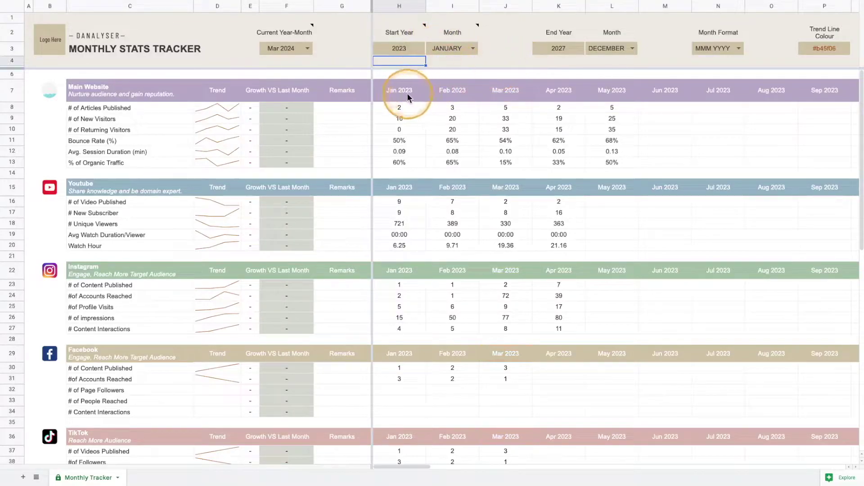
left_click(396, 95)
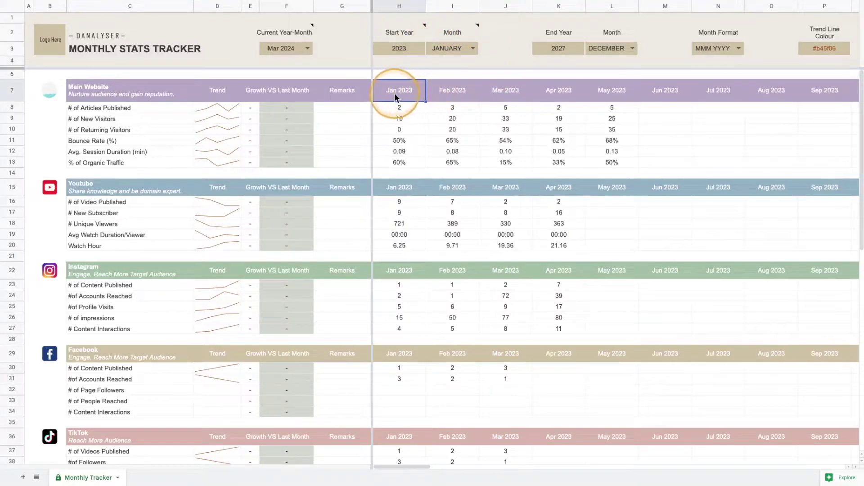
left_click_drag(397, 93, 610, 91)
left_click(610, 92)
scroll(390, 204, "down", 1)
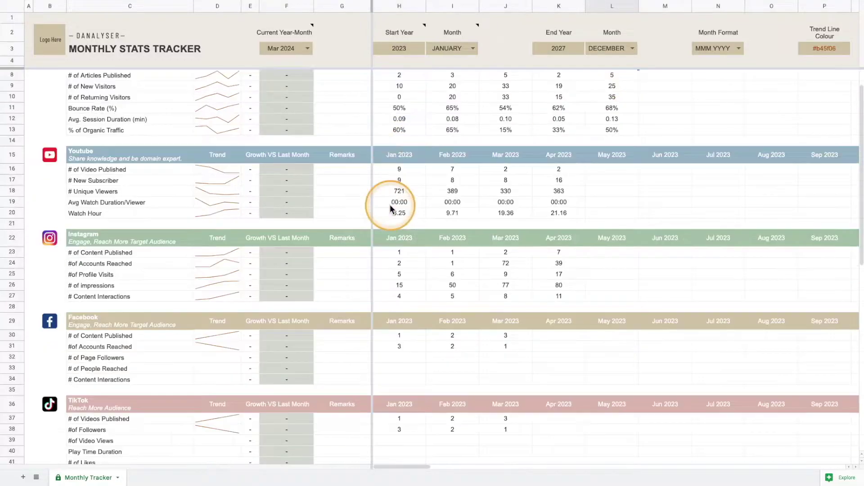
scroll(390, 204, "down", 9)
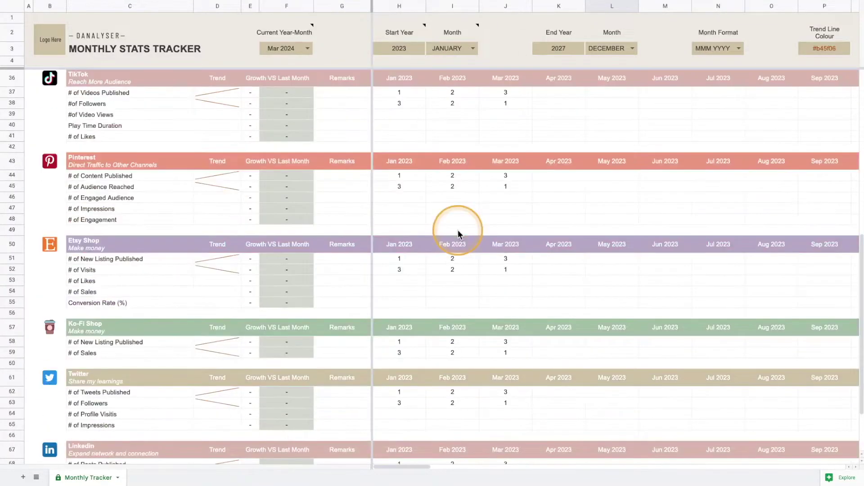
scroll(458, 232, "down", 2)
scroll(457, 229, "up", 12)
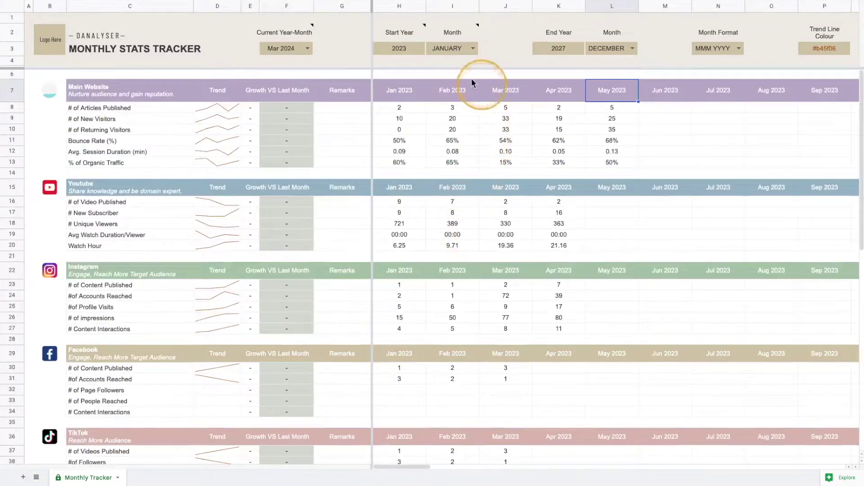
Choose JUNE as the start month so the columns begin at Jun 2023
left_click(460, 50)
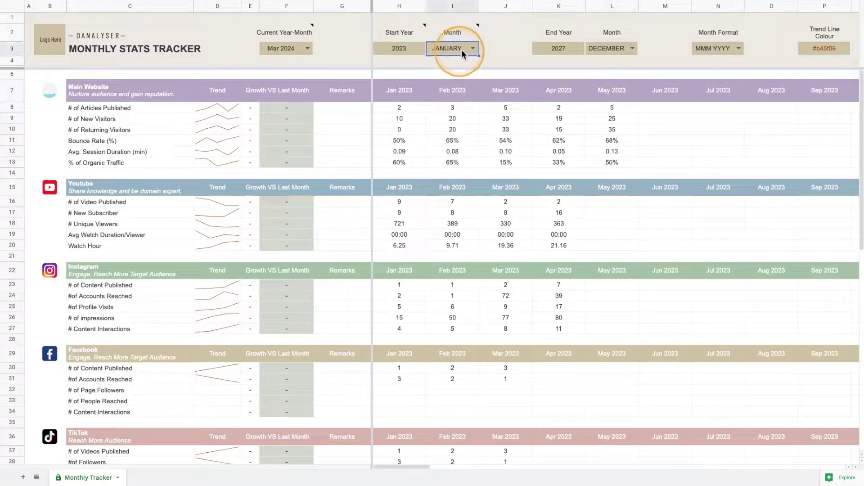
mouse_move(463, 34)
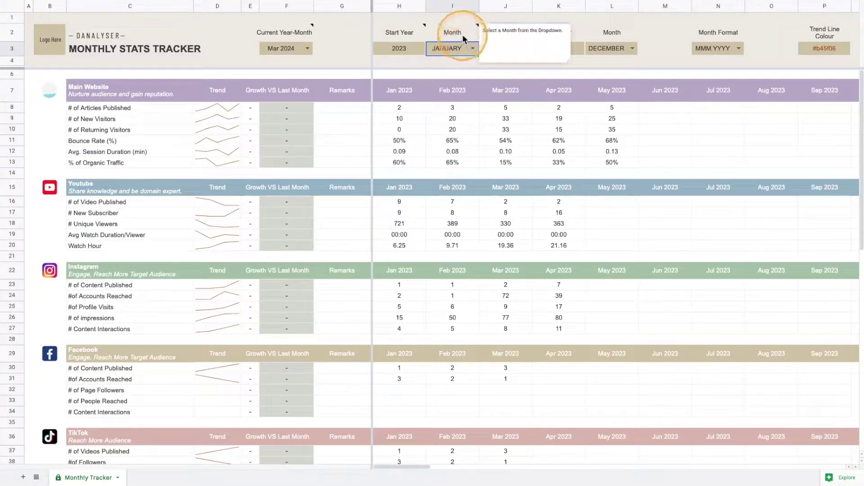
left_click(474, 51)
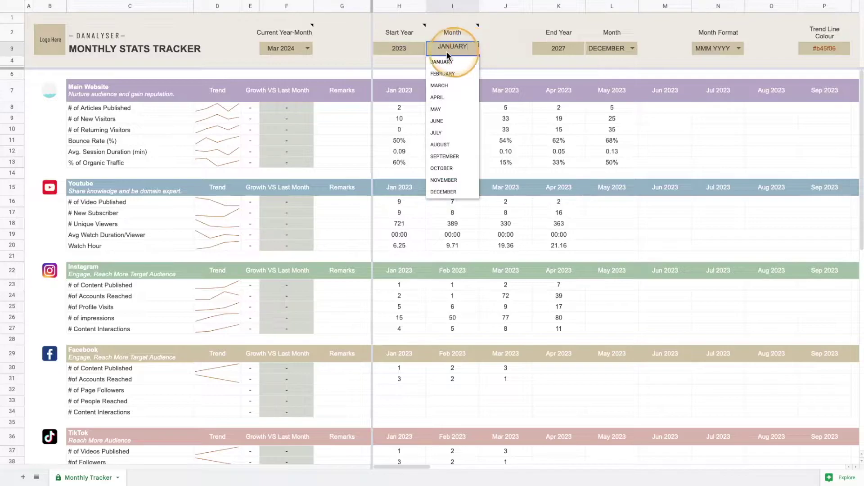
left_click(437, 121)
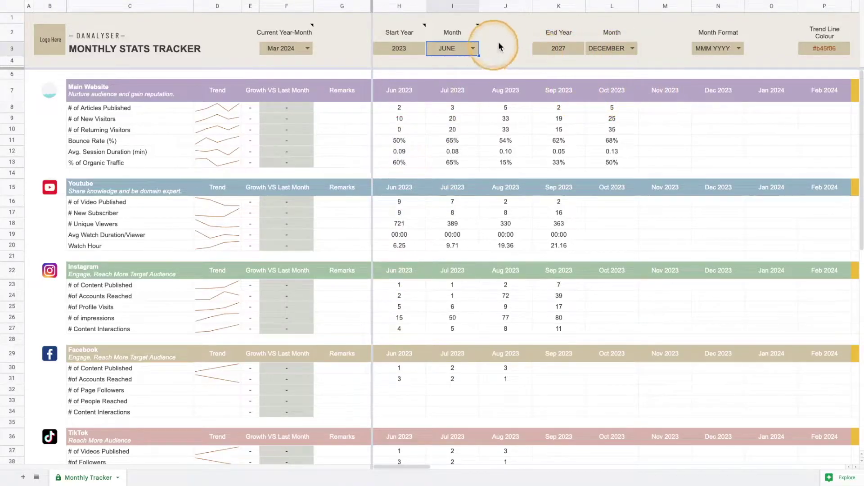
left_click(559, 51)
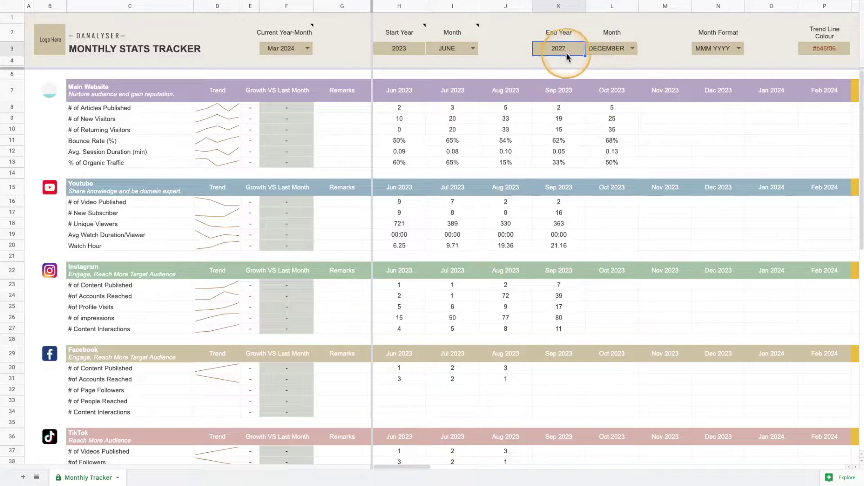
left_click_drag(396, 467, 682, 457)
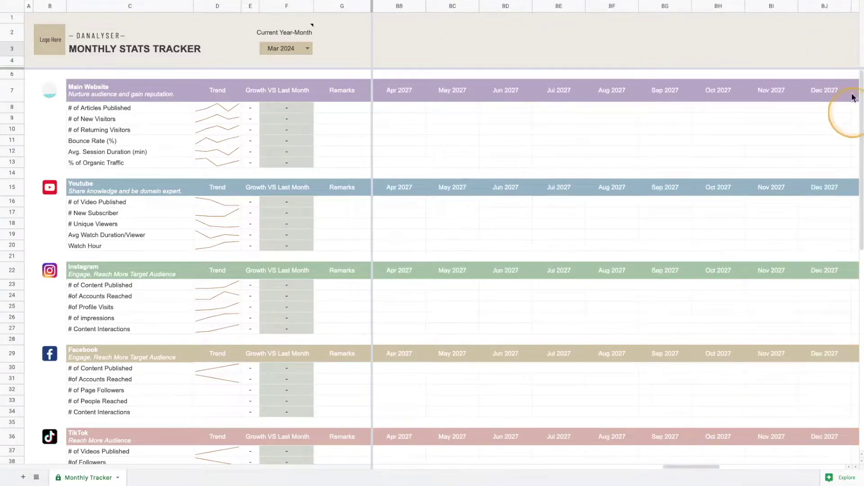
left_click(826, 93)
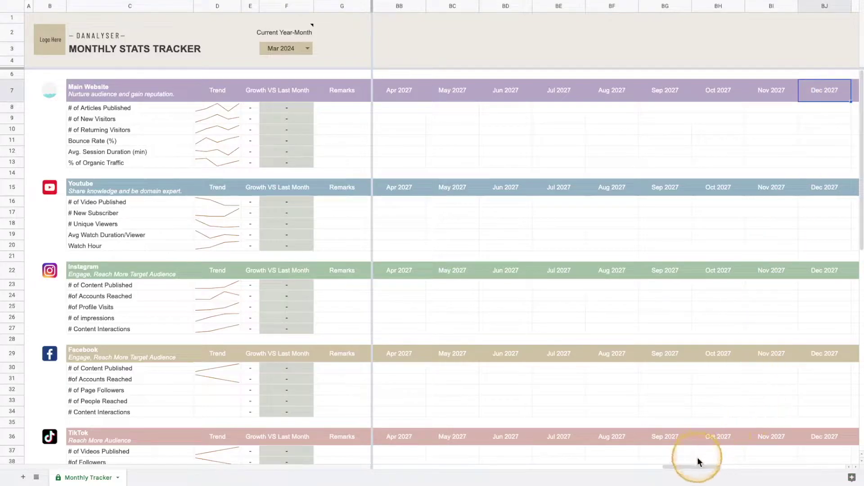
left_click_drag(698, 465, 401, 468)
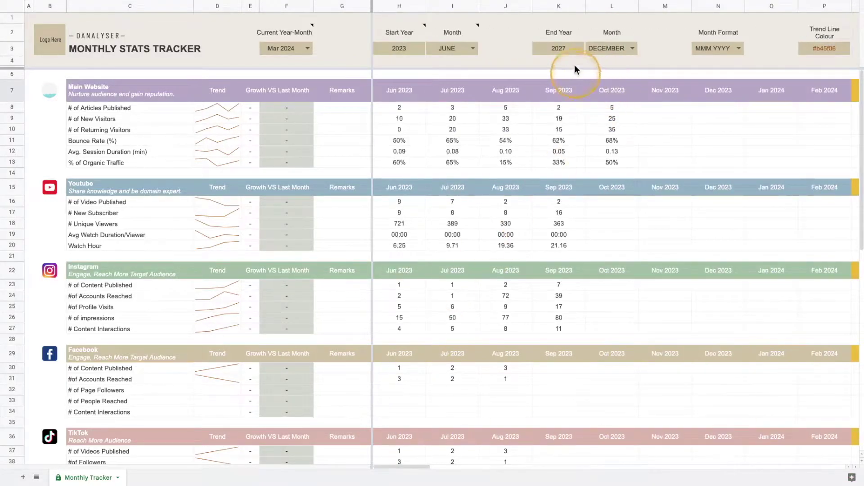
left_click(566, 45)
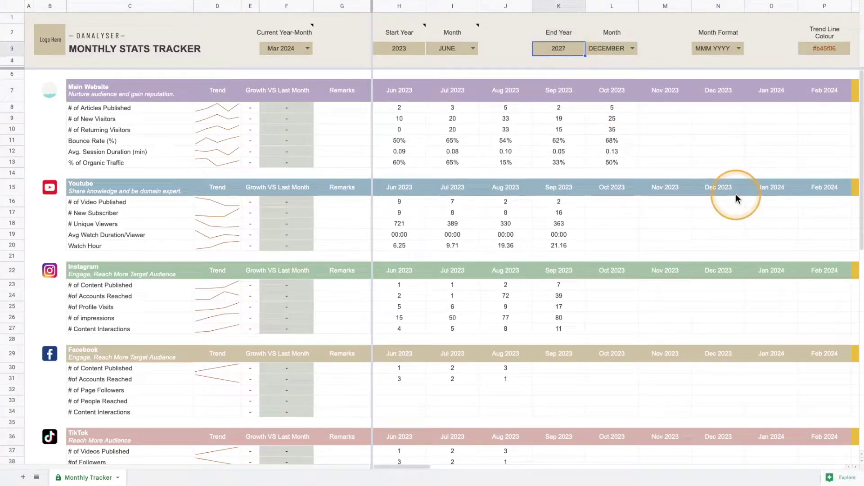
type("2024")
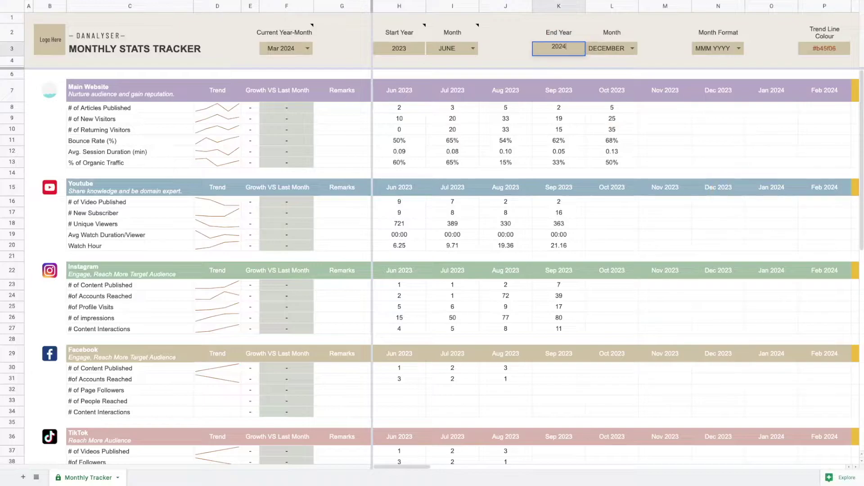
key("Return")
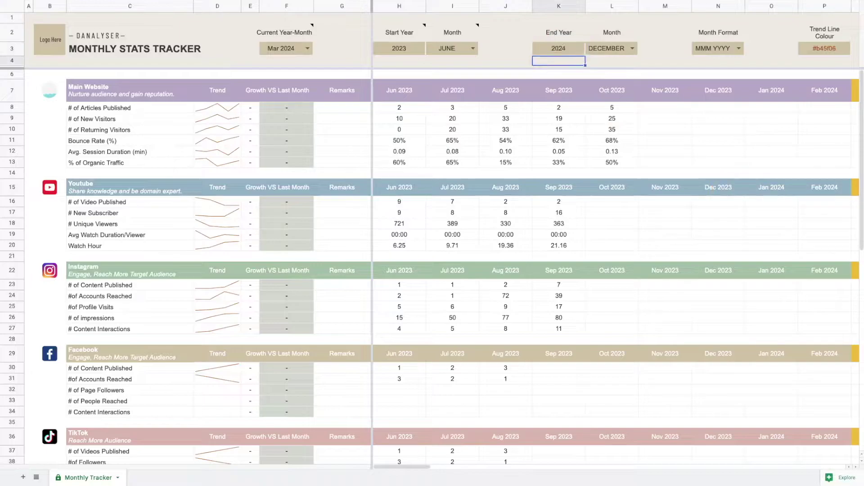
left_click(632, 49)
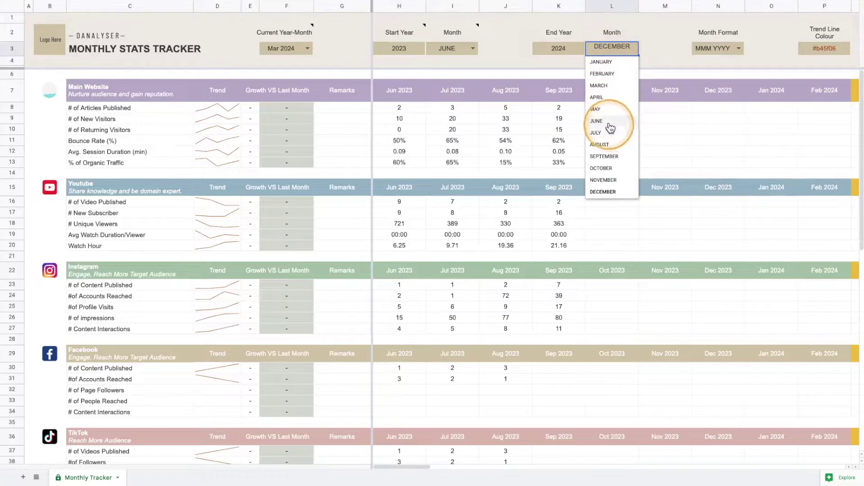
left_click(602, 110)
left_click(663, 41)
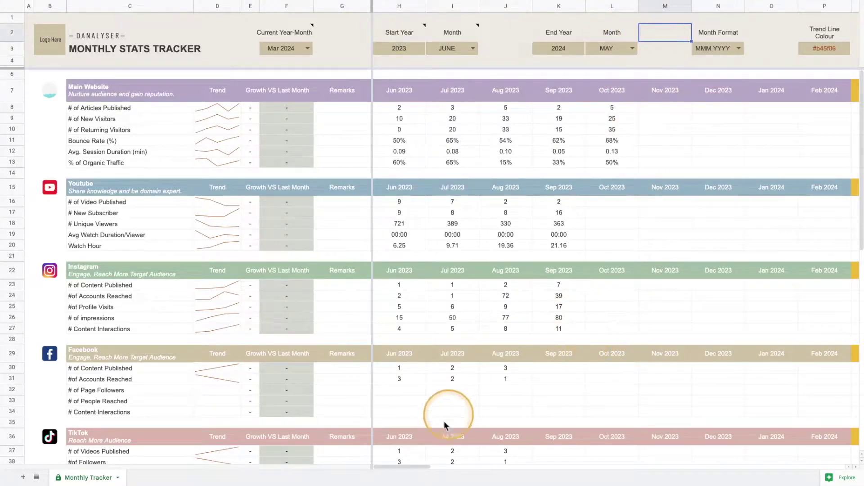
left_click_drag(423, 466, 474, 449)
left_click(549, 95)
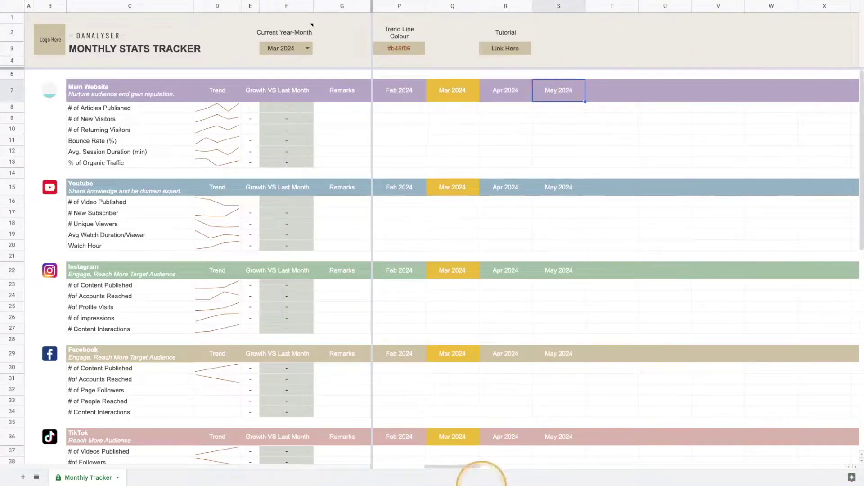
left_click_drag(469, 469, 417, 458)
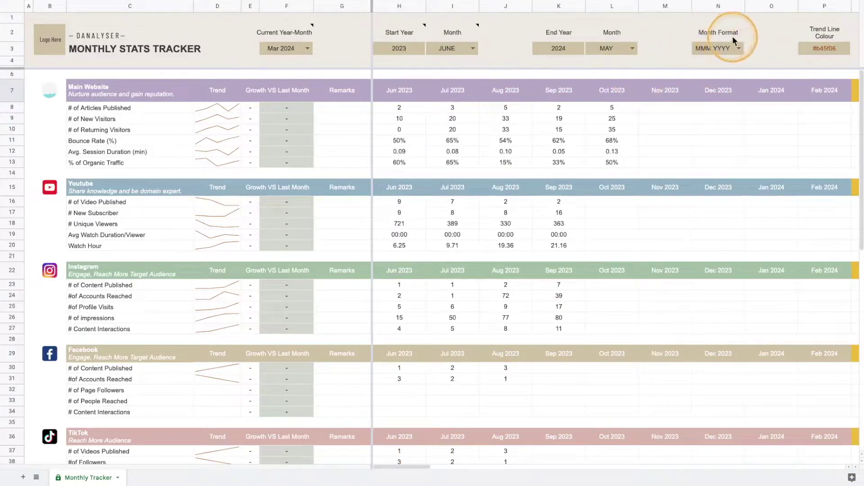
left_click(399, 89)
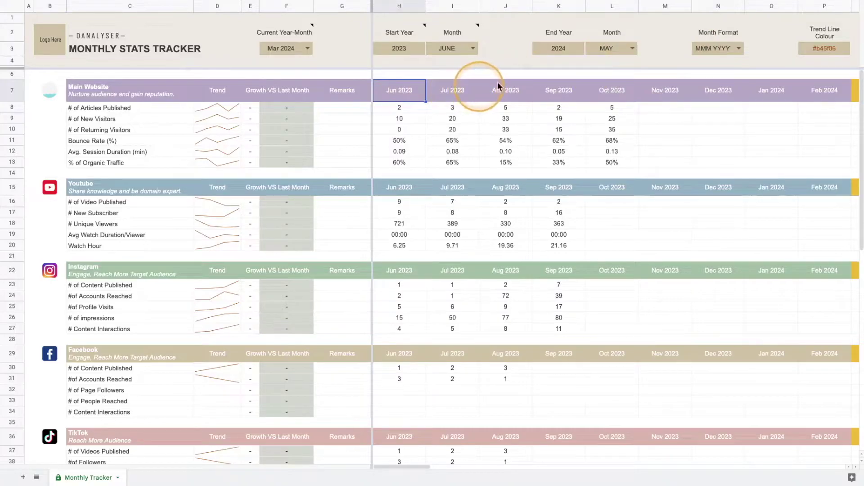
left_click(741, 48)
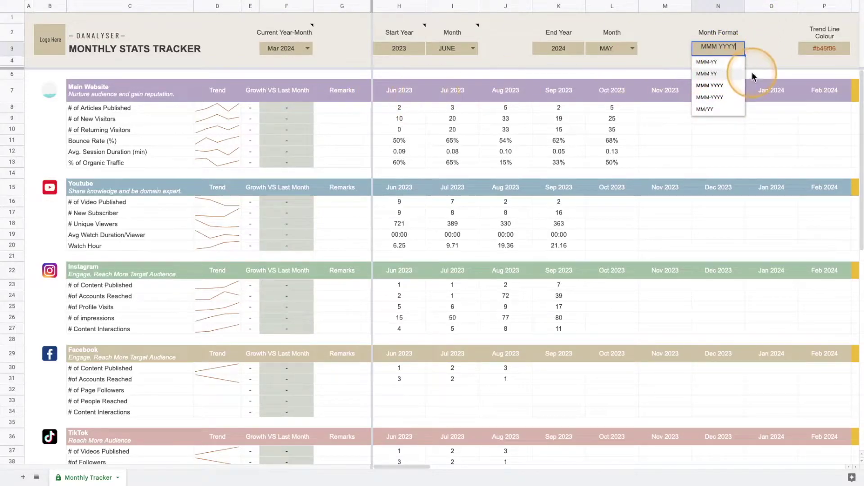
left_click(703, 48)
left_click(719, 46)
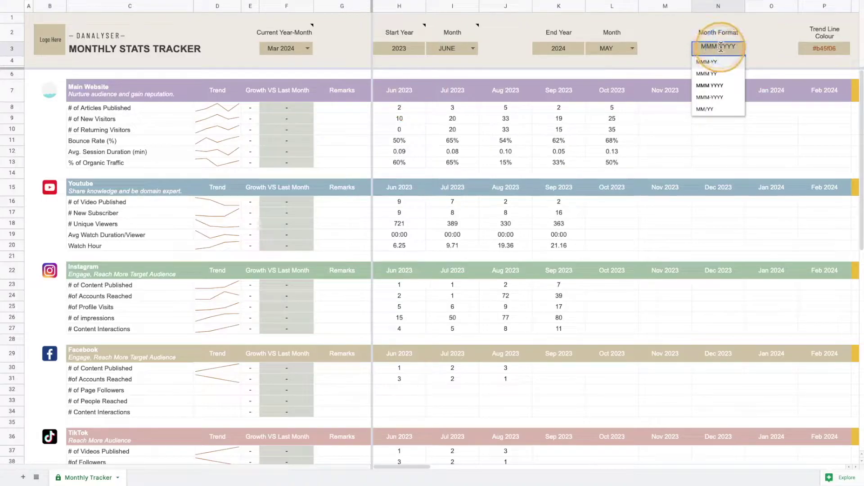
left_click(733, 46)
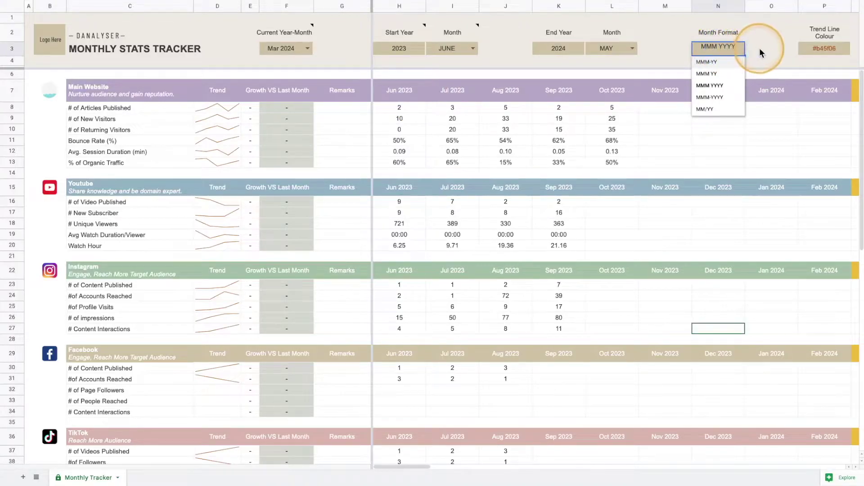
left_click(715, 62)
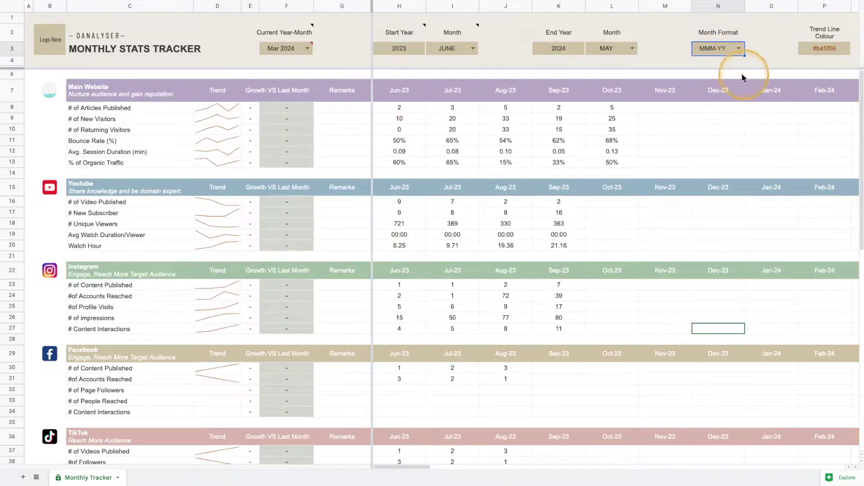
left_click(741, 51)
left_click(725, 71)
left_click(741, 50)
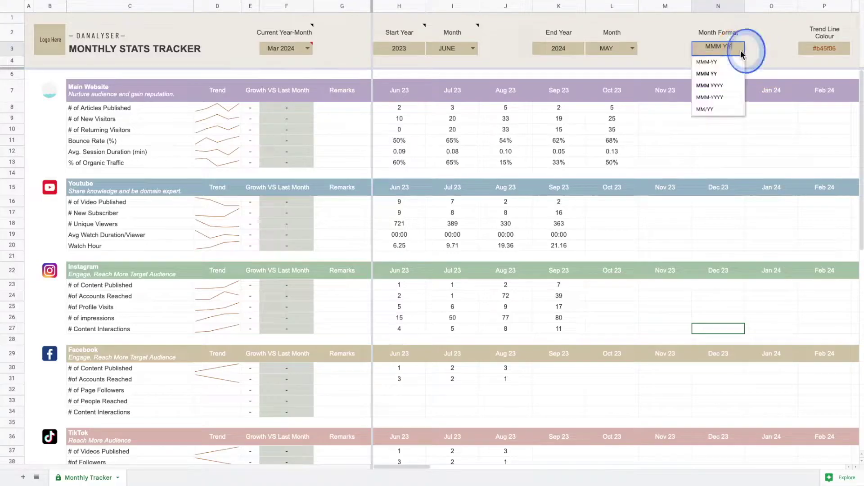
left_click(709, 98)
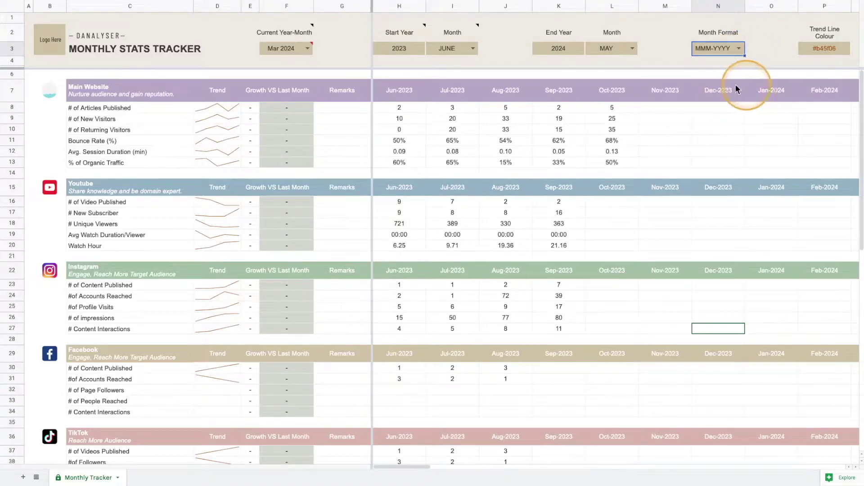
double_click(734, 49)
left_click(709, 109)
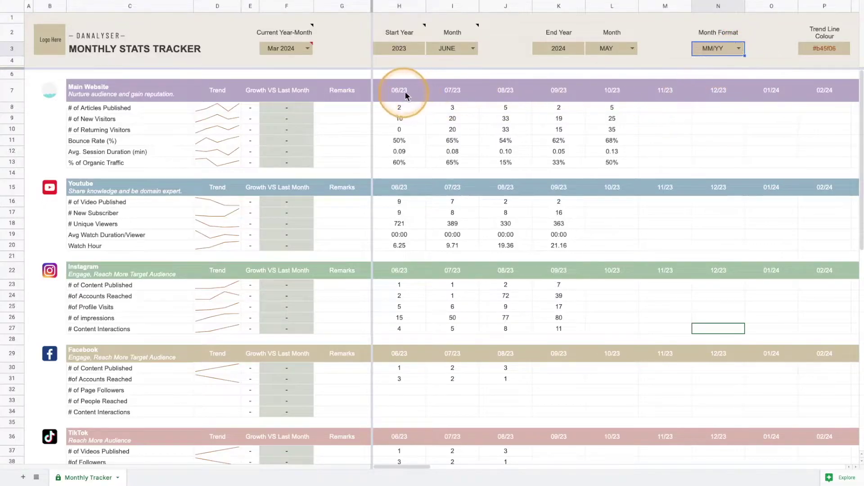
left_click(740, 47)
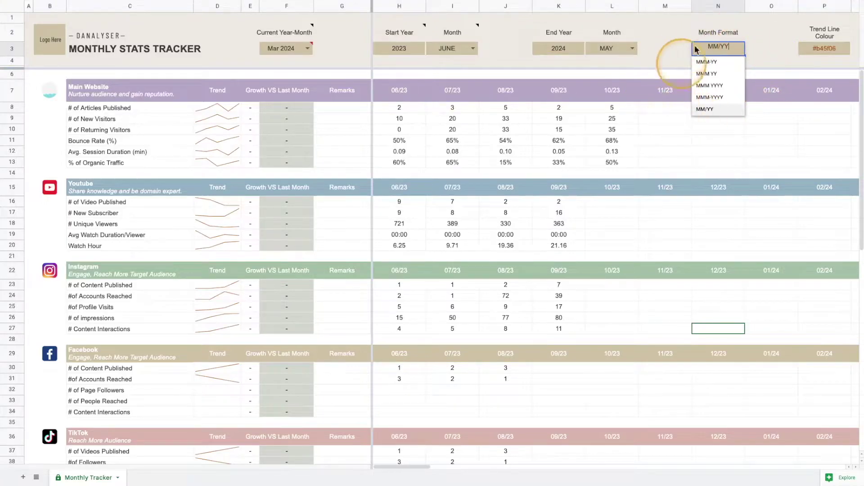
left_click(768, 53)
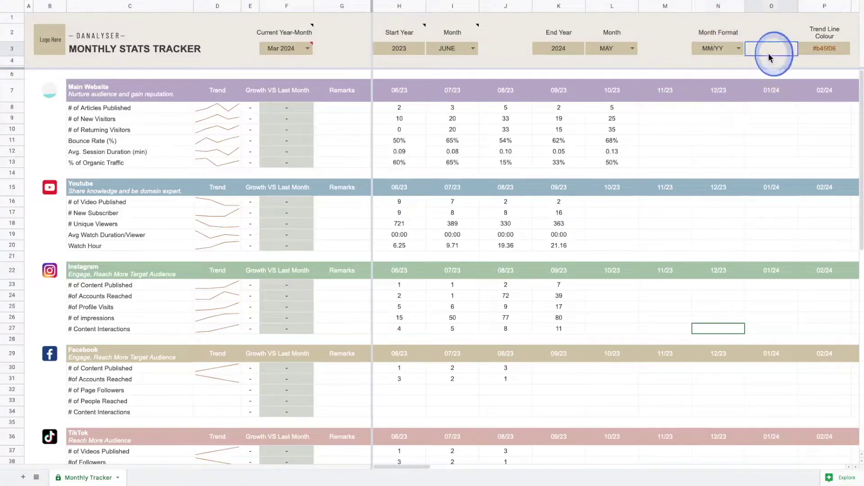
left_click(738, 50)
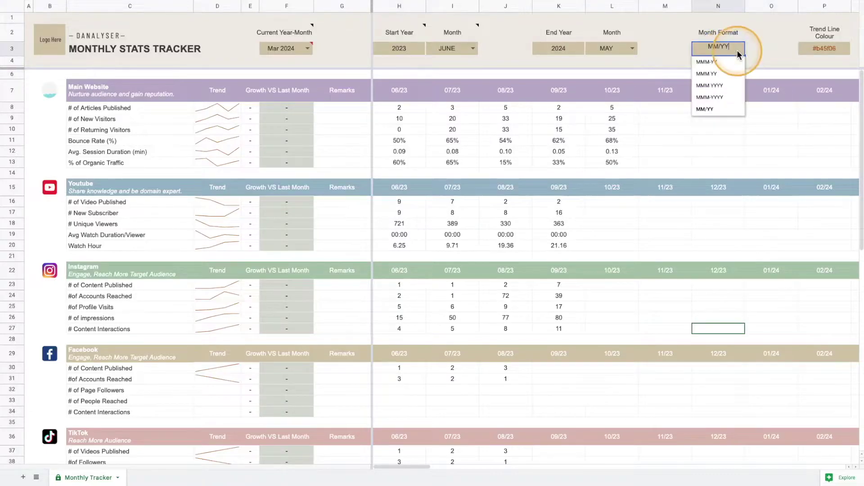
left_click(722, 88)
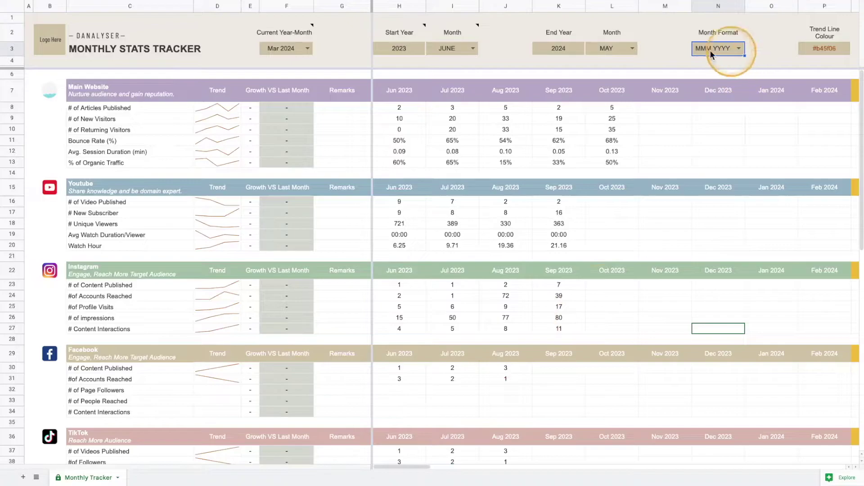
scroll(565, 154, "down", 3)
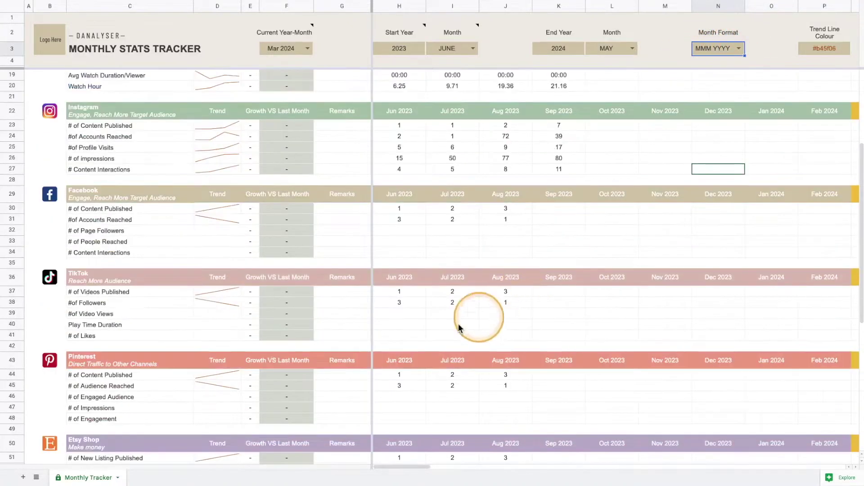
scroll(716, 278, "up", 3)
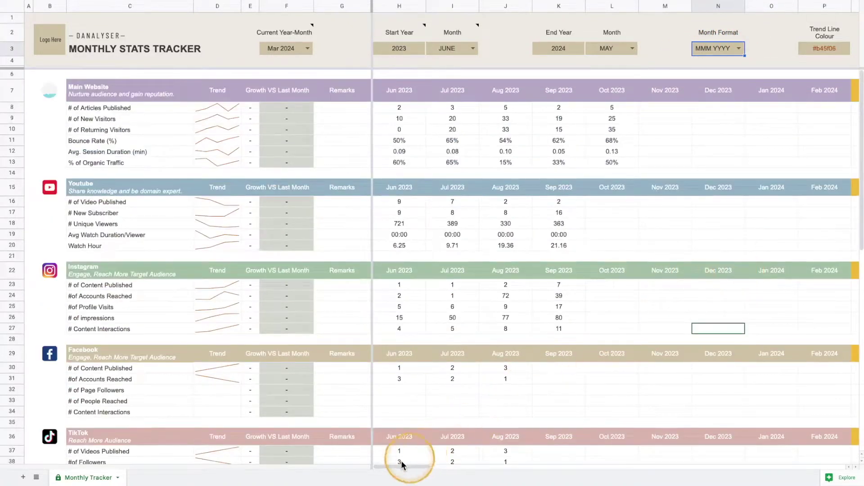
left_click_drag(399, 466, 428, 465)
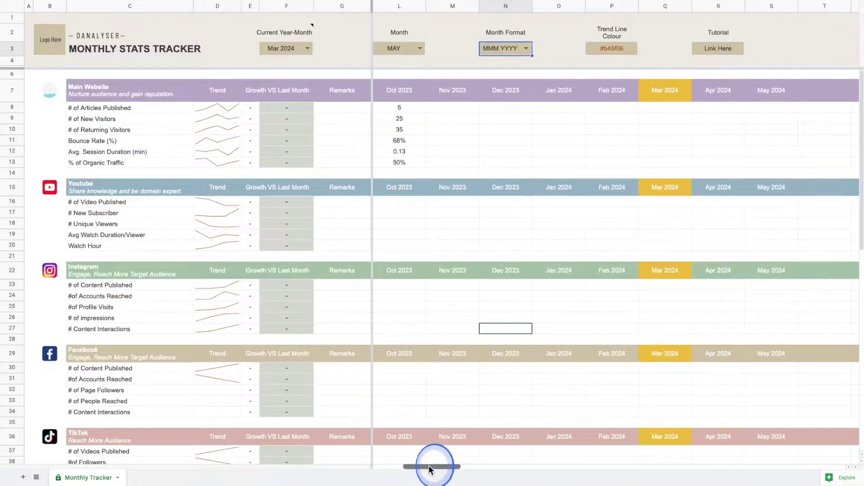
left_click(614, 48)
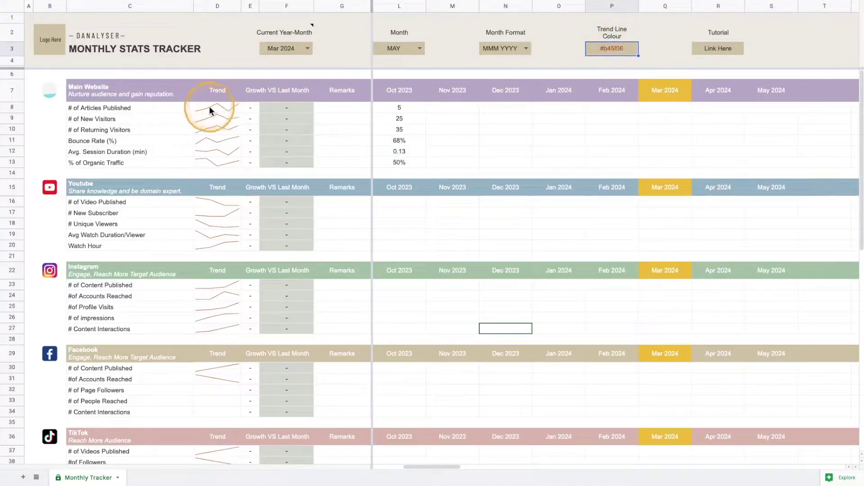
left_click_drag(209, 107, 208, 163)
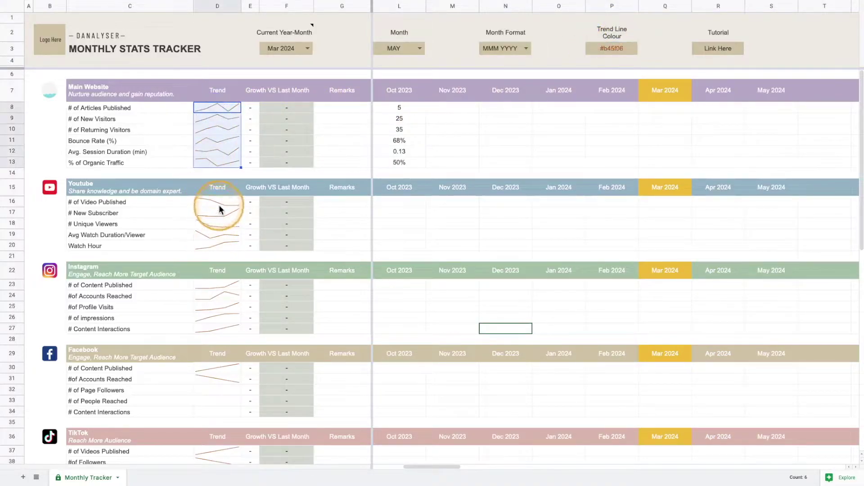
left_click(219, 202)
left_click(615, 47)
double_click(629, 47)
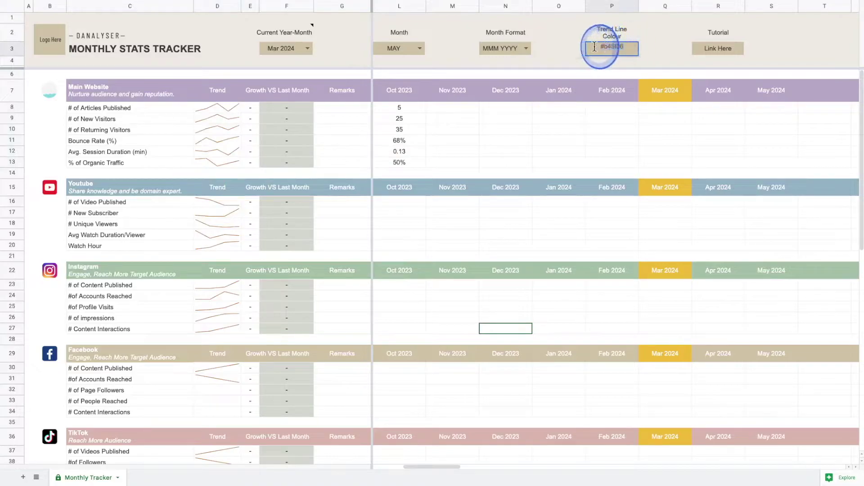
left_click(660, 45)
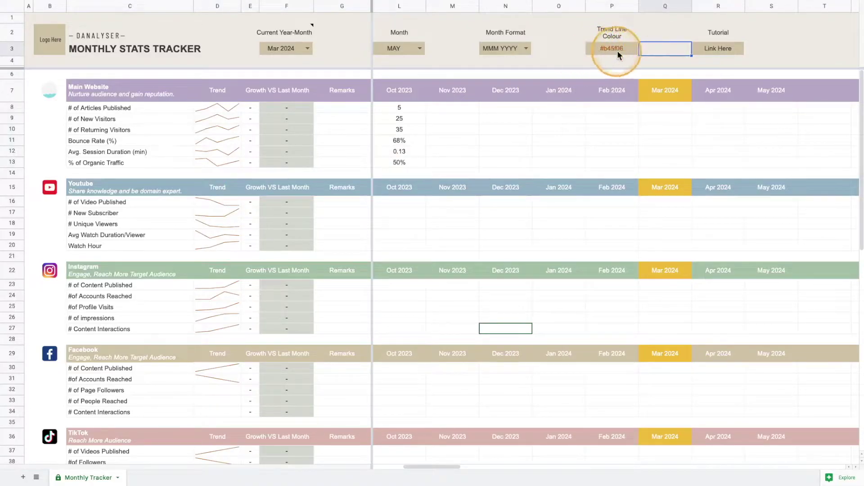
left_click(601, 48)
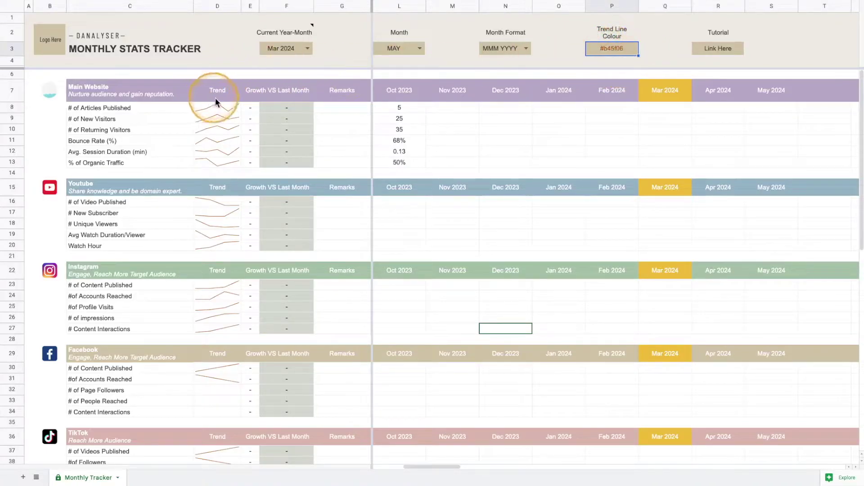
left_click_drag(216, 107, 216, 165)
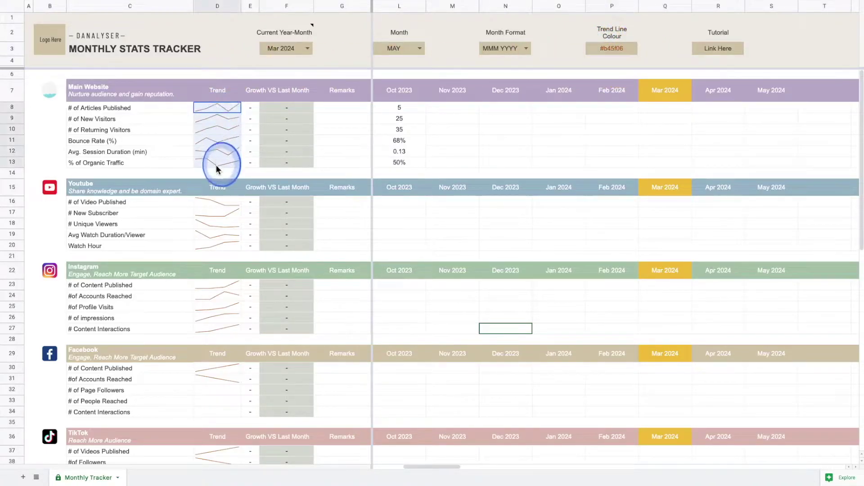
left_click(616, 48)
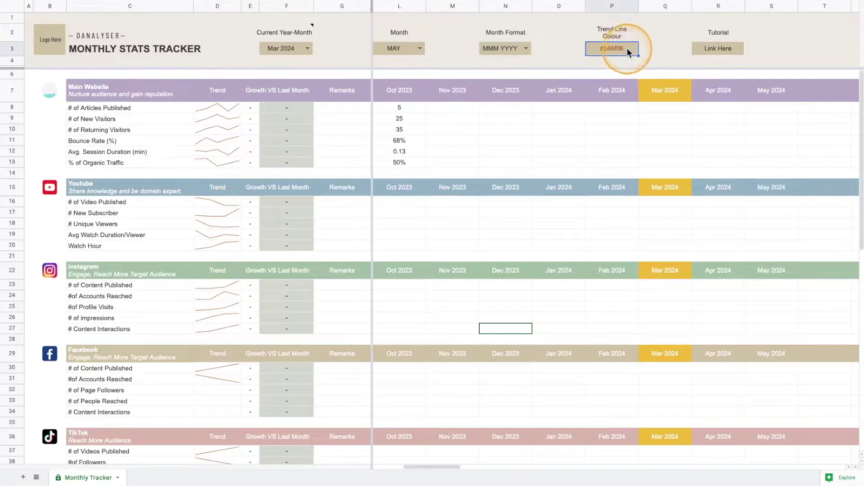
type("red")
key("Return")
left_click(609, 49)
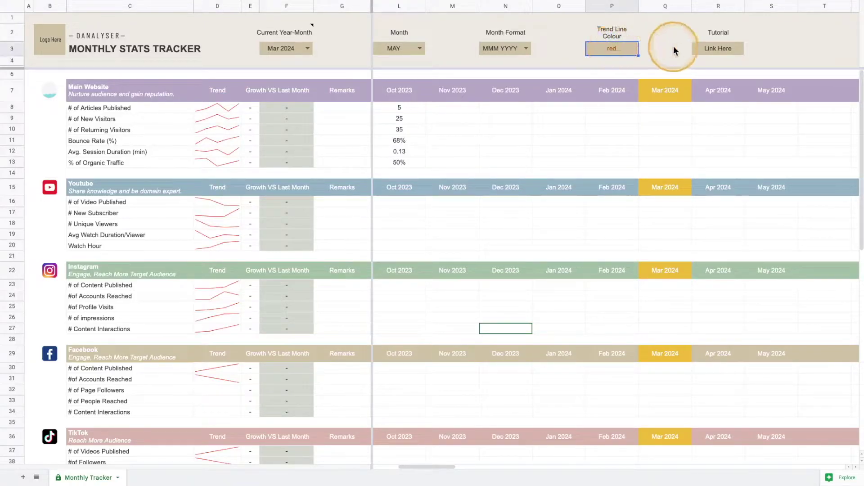
key("ctrl+z")
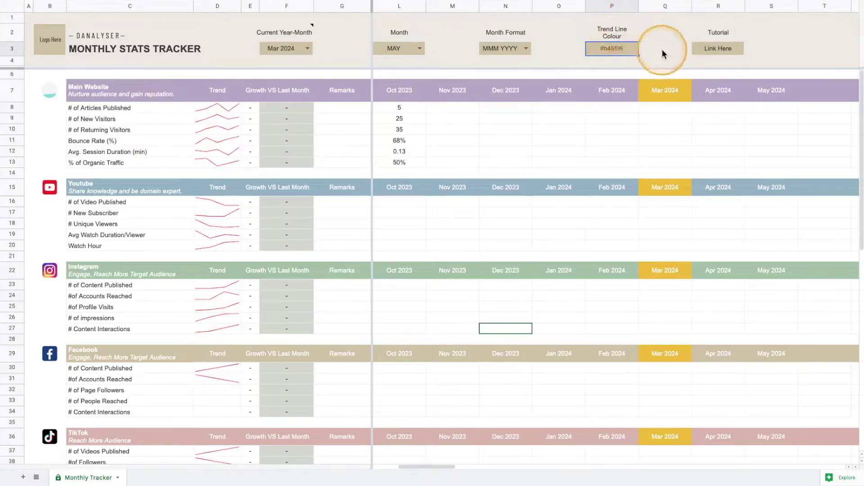
left_click(663, 50)
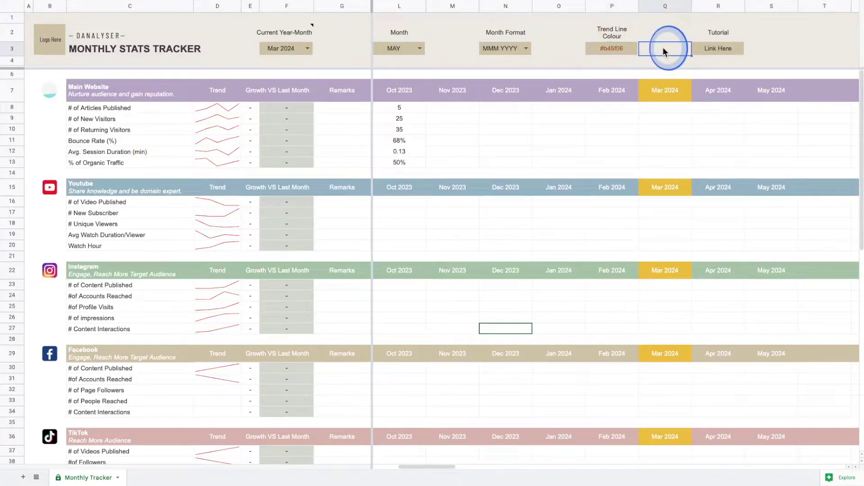
left_click(729, 46)
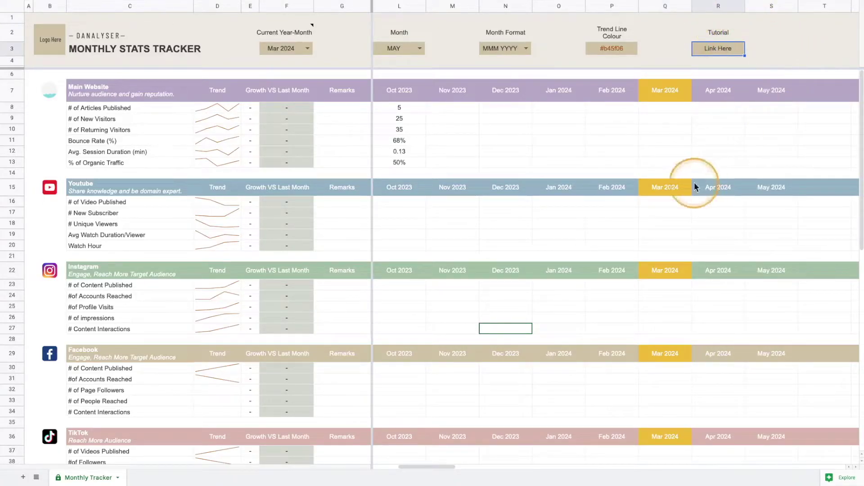
Select the Current Year-Month setting in F3 and view its explanatory note
left_click_drag(442, 468, 381, 462)
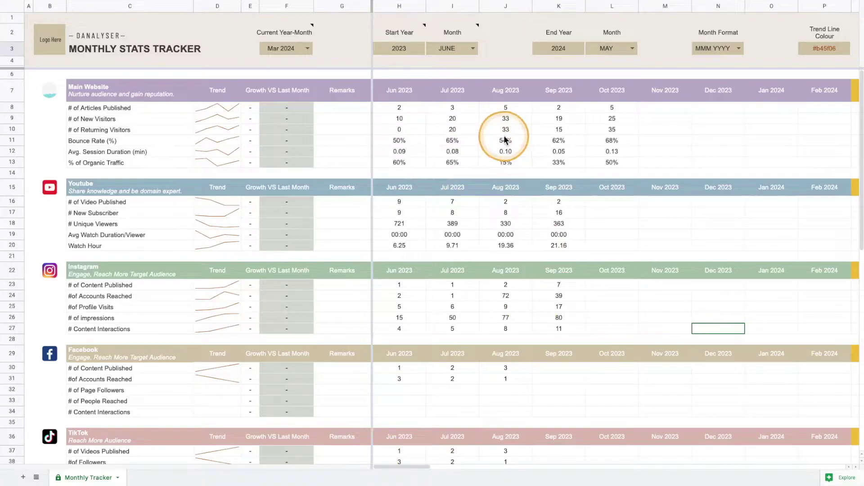
mouse_move(293, 29)
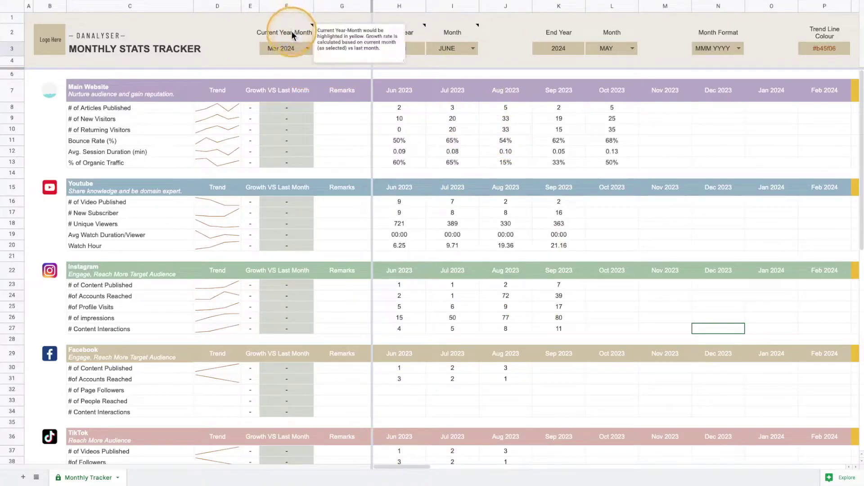
left_click_drag(292, 29, 292, 51)
left_click(316, 48)
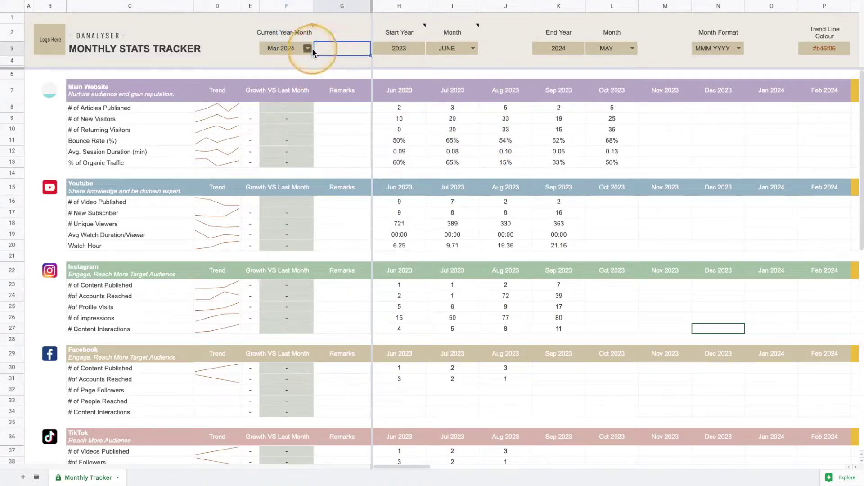
left_click(288, 49)
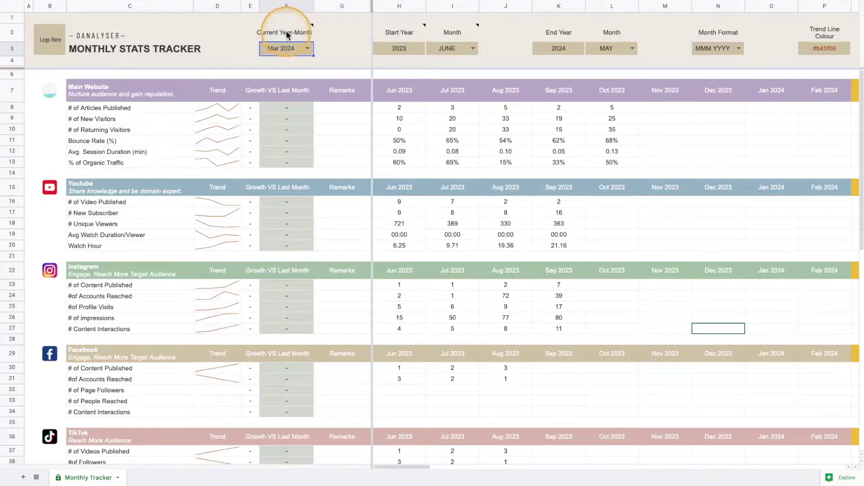
left_click(288, 32)
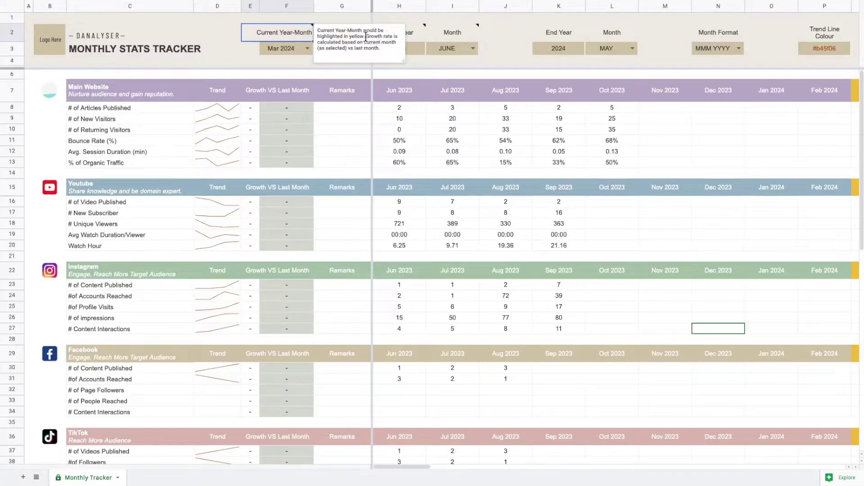
Make Aug 2023 the current year-month and inspect its highlighted column values
left_click(307, 48)
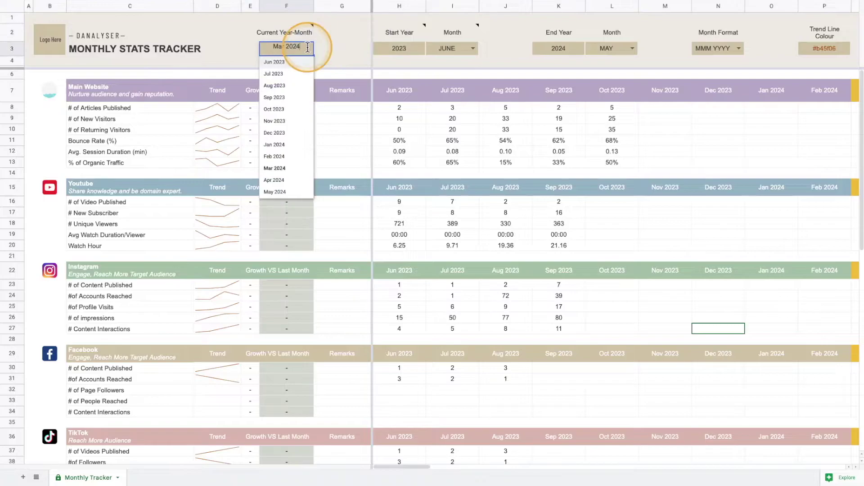
left_click(294, 87)
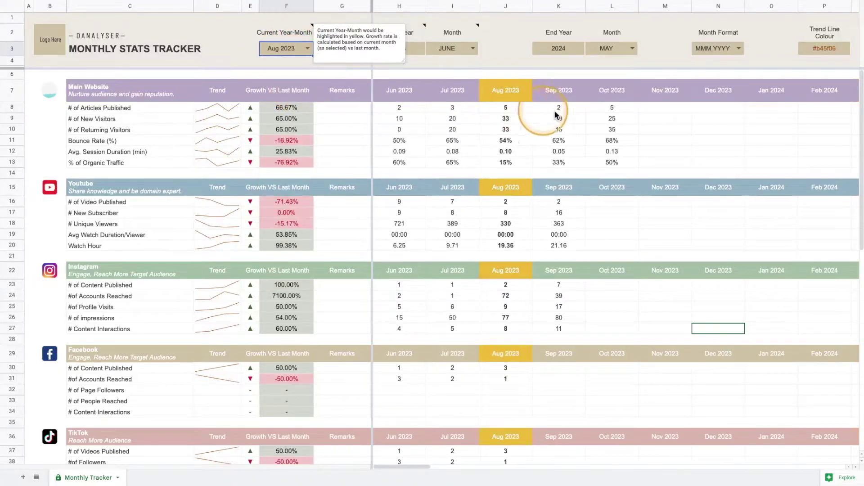
left_click(512, 6)
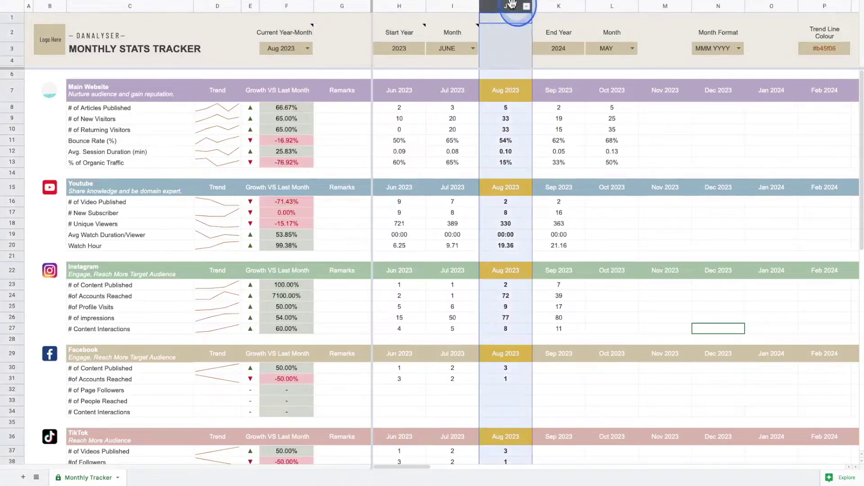
left_click(510, 95)
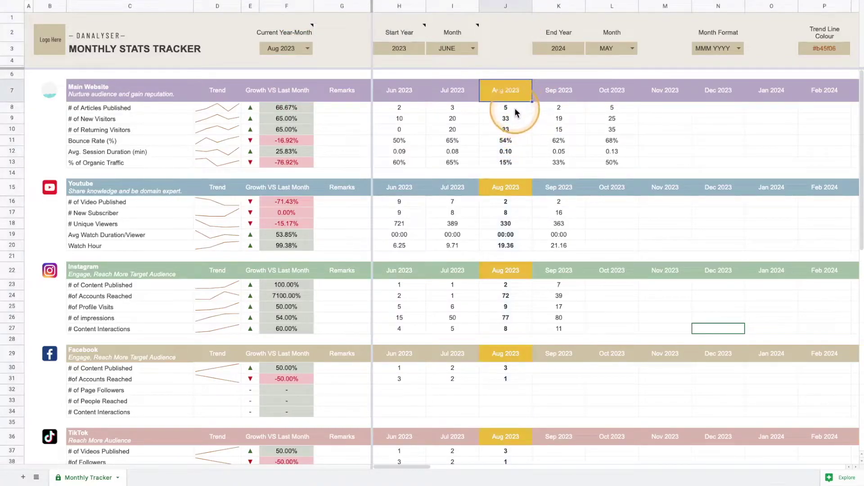
left_click_drag(515, 108, 509, 162)
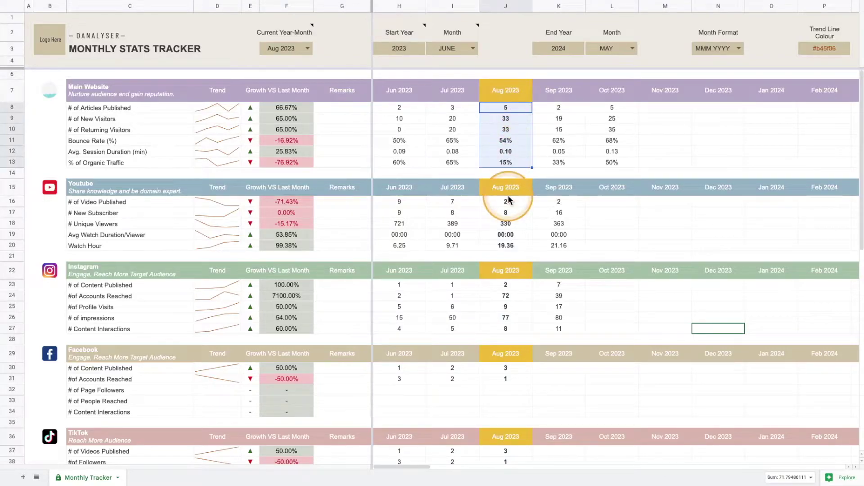
Inspect the Growth VS Last Month percentages and up/down growth arrows
left_click(257, 90)
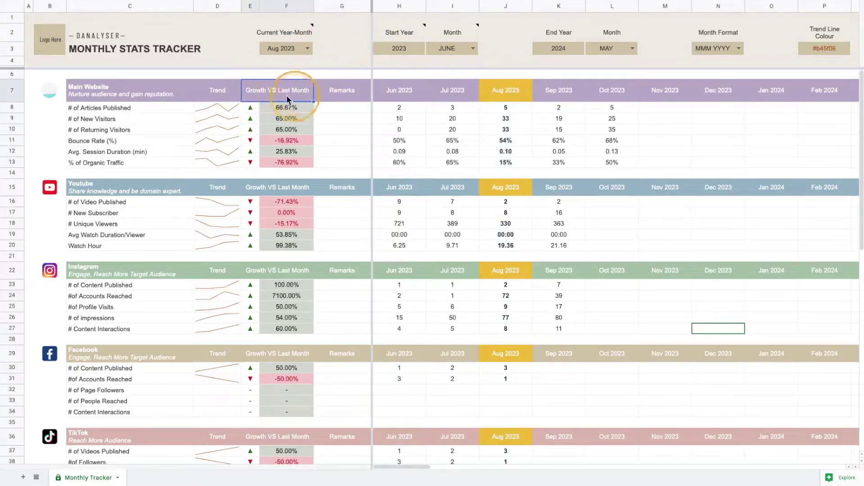
left_click_drag(302, 105, 298, 163)
left_click_drag(254, 104, 255, 163)
left_click(269, 108)
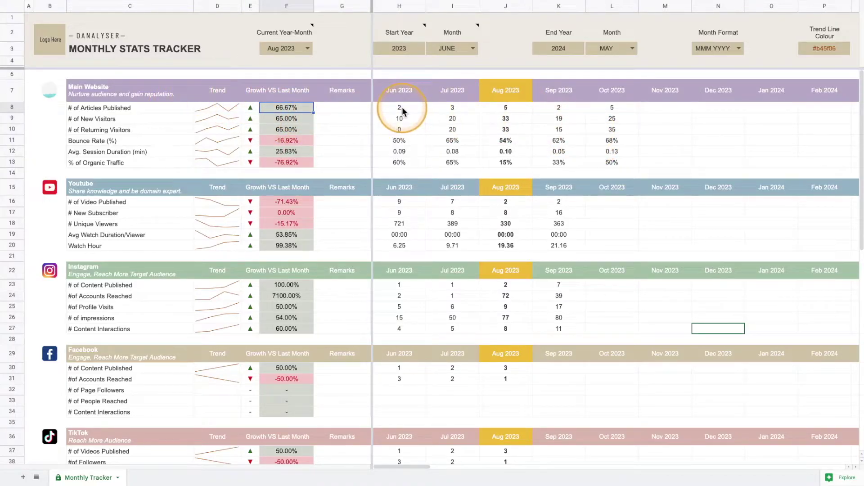
Review the Jun to Nov 2023 Main Website values and trend cells
left_click_drag(402, 106, 629, 158)
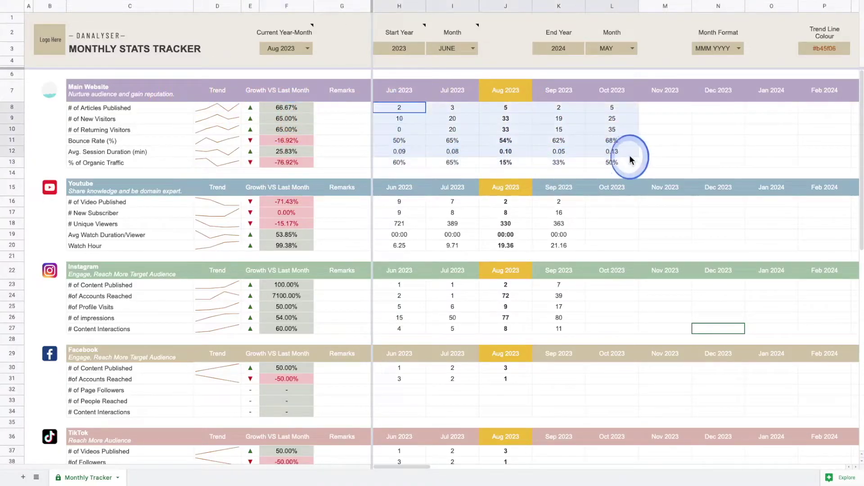
left_click(665, 141)
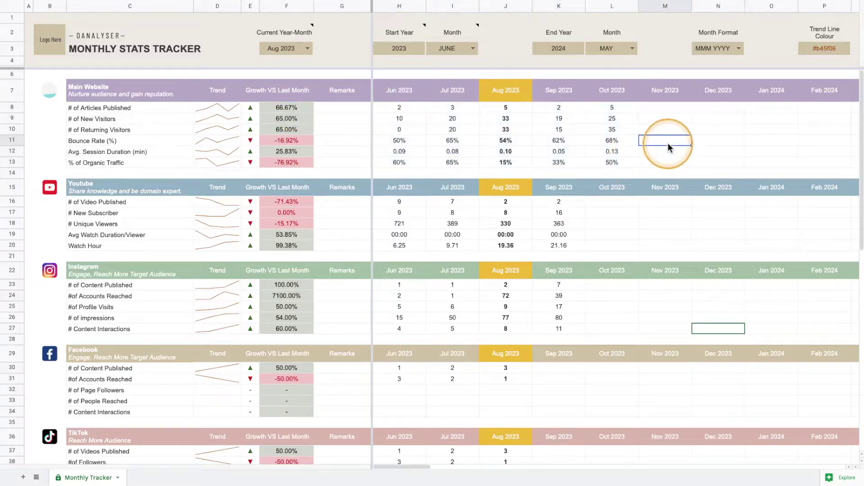
left_click(396, 109)
left_click_drag(397, 111, 577, 158)
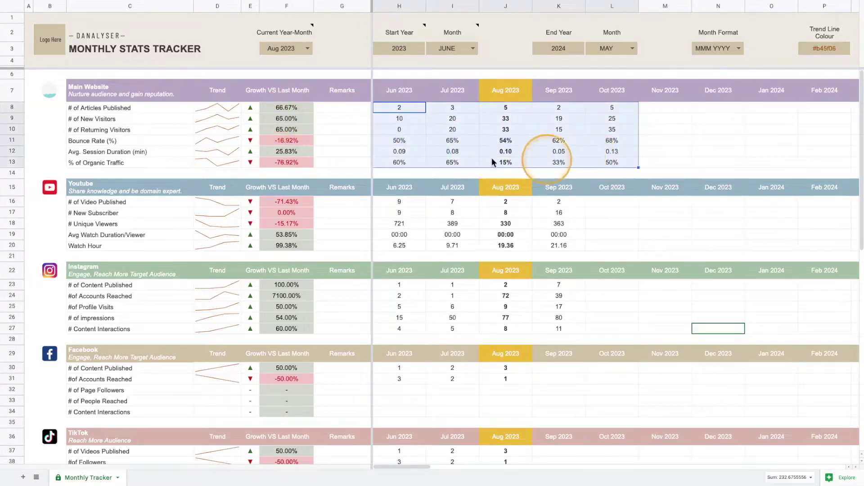
left_click(286, 110)
left_click_drag(286, 116, 221, 158)
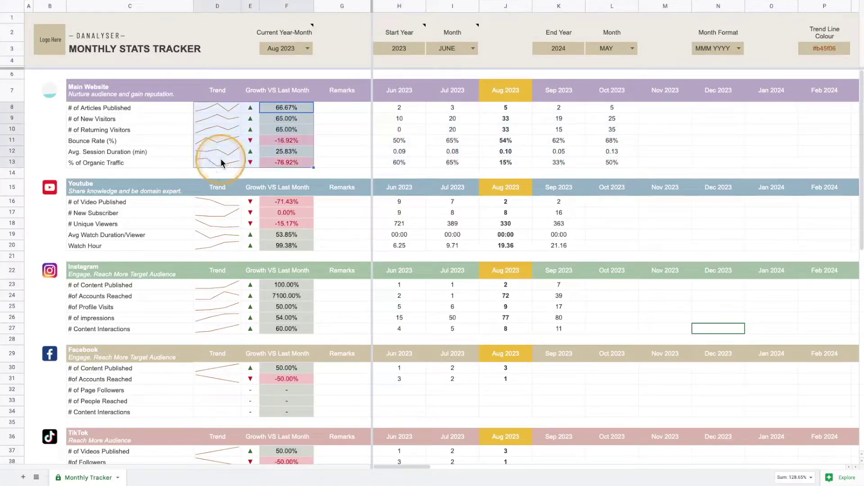
left_click(621, 132)
Enter 10 Articles Published and 15 New Visitors for Nov 2023
left_click(663, 108)
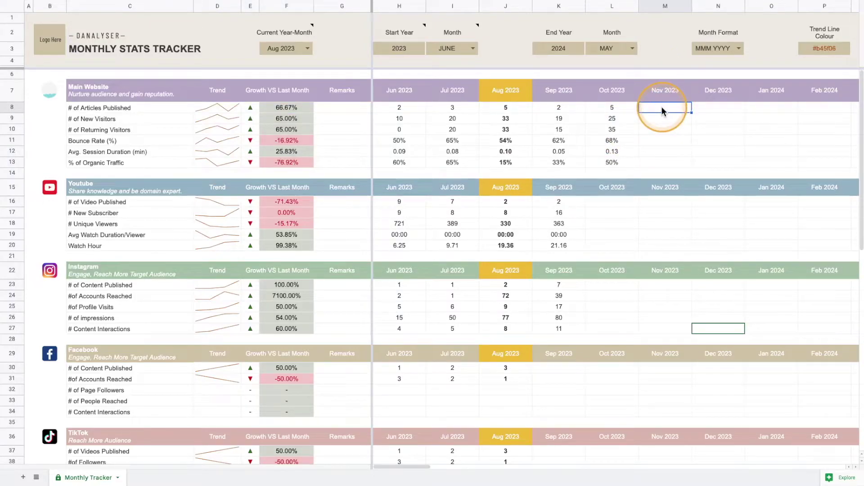
type("10")
key("Return")
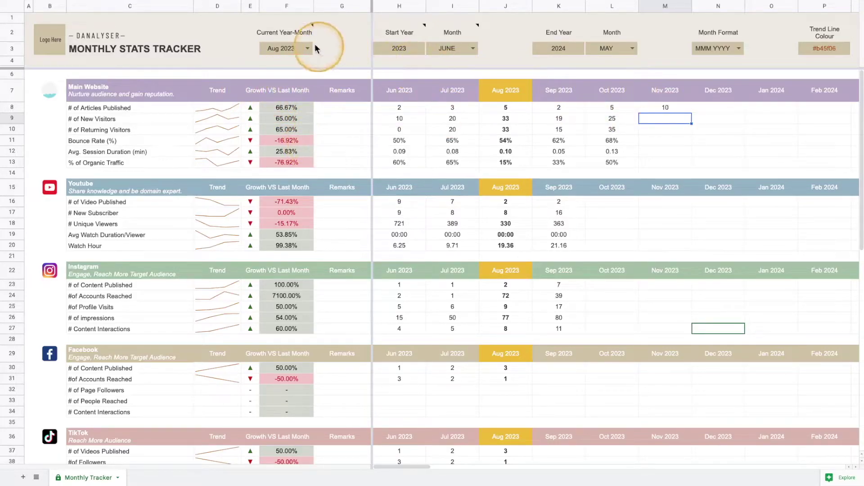
left_click(671, 119)
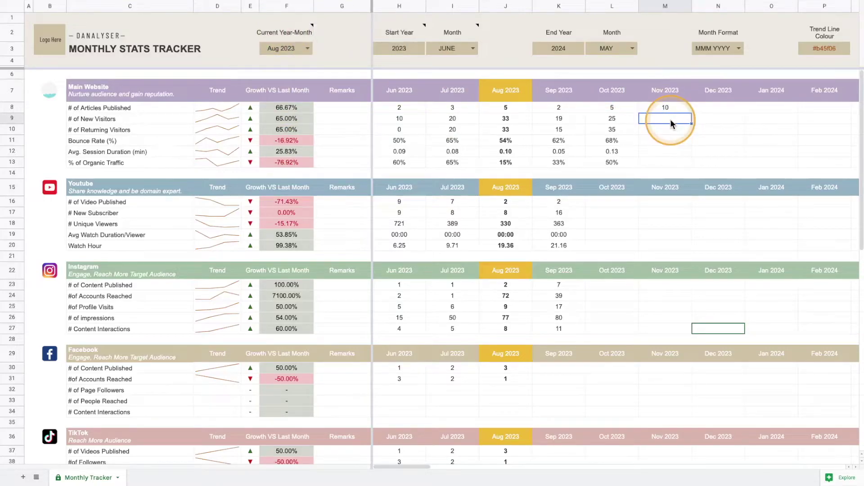
type("15")
key("Return")
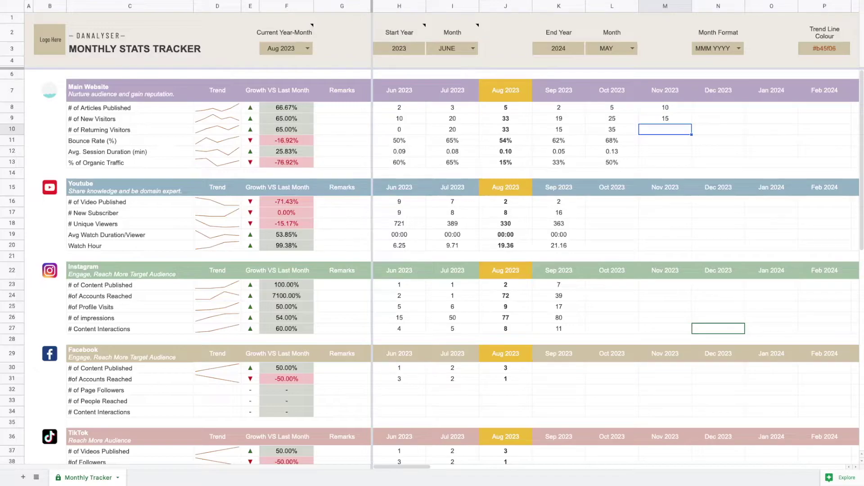
Enter Nov 2023 Returning Visitors 65, Bounce Rate 17, duration 0.52 and Organic Traffic 35
type("65")
key("Return")
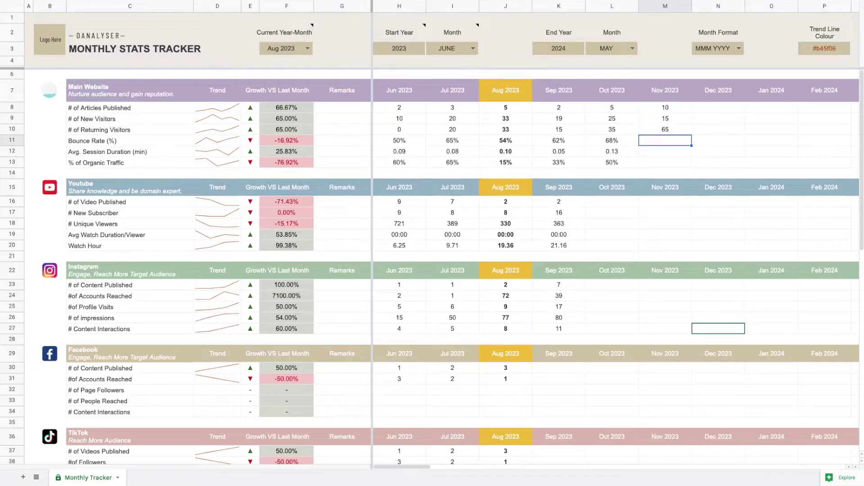
type("17")
key("Return")
type("0.")
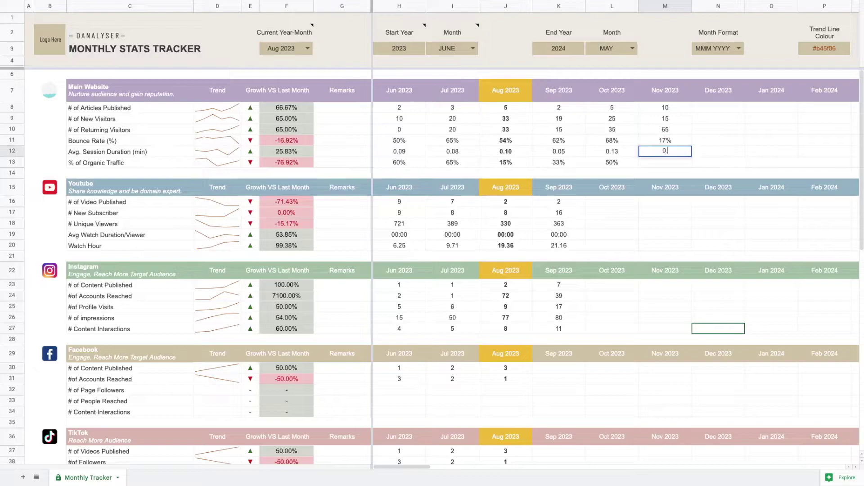
type("52")
key("Return")
type("35")
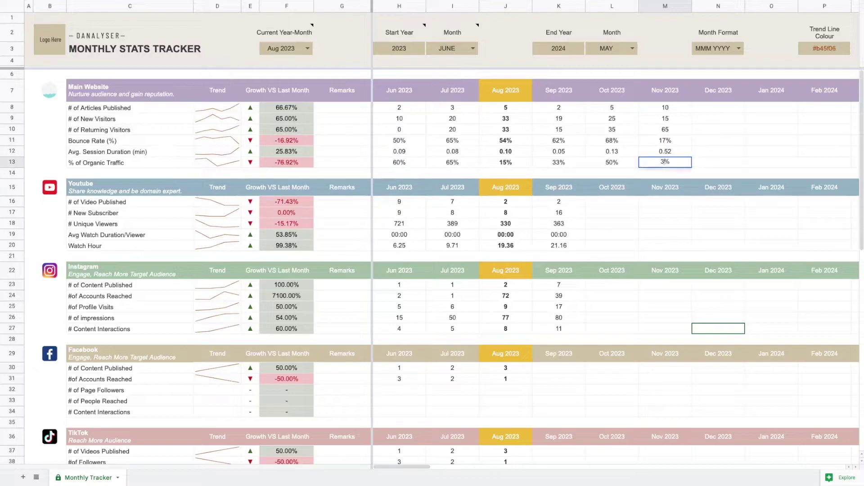
key("Return")
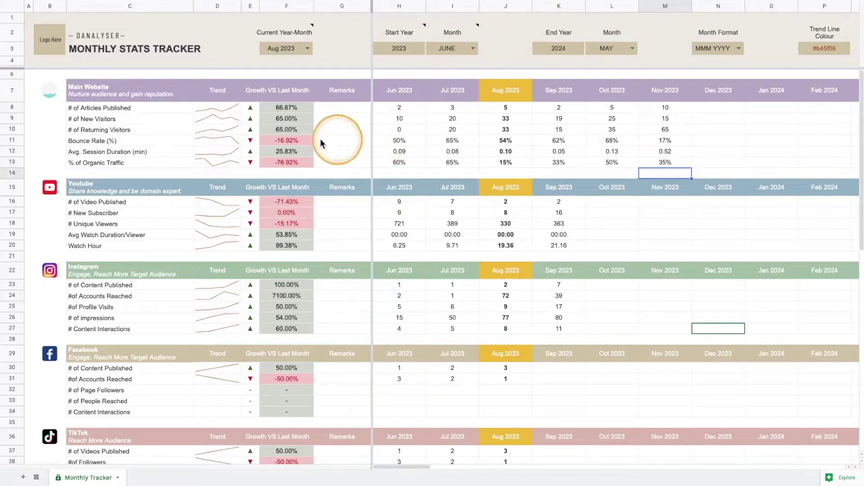
left_click_drag(228, 108, 225, 165)
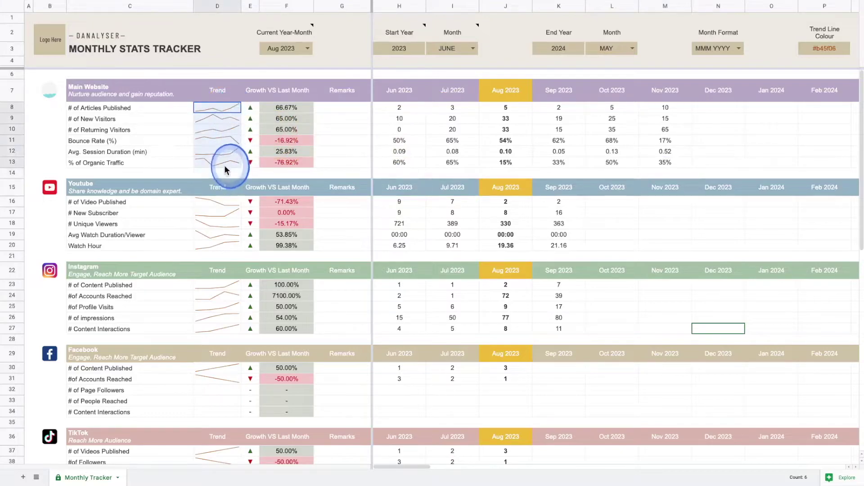
left_click_drag(666, 119, 666, 162)
left_click(684, 128)
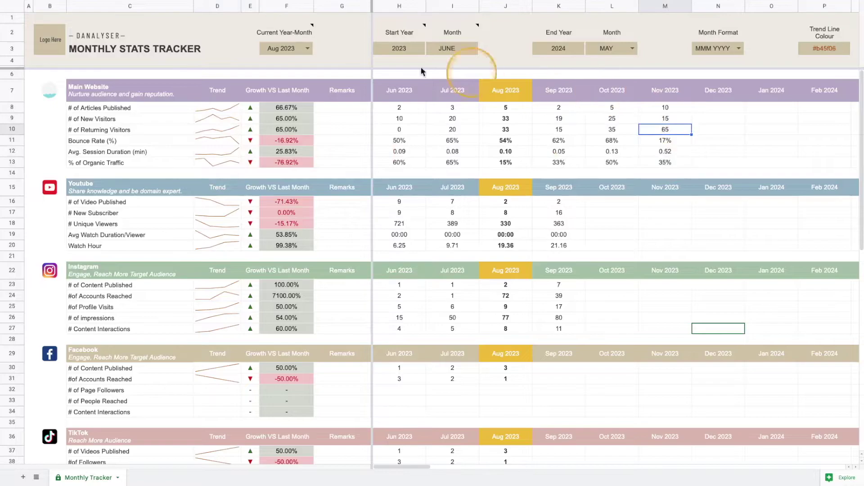
left_click(664, 92)
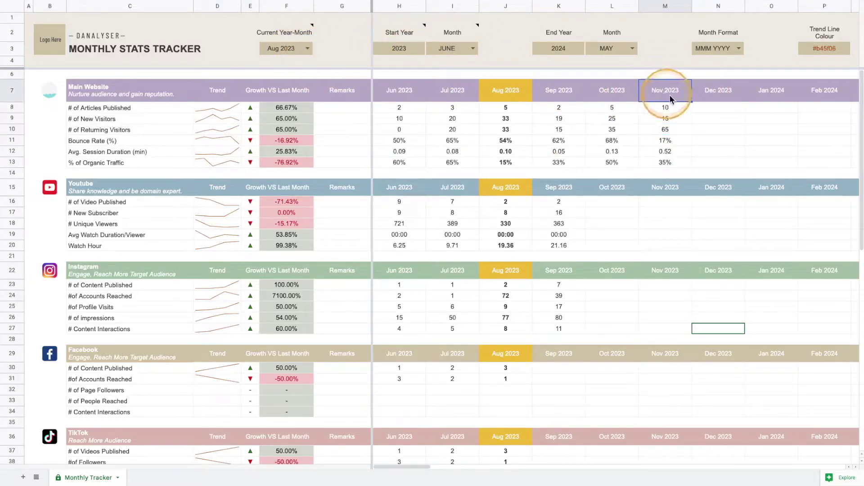
left_click(308, 48)
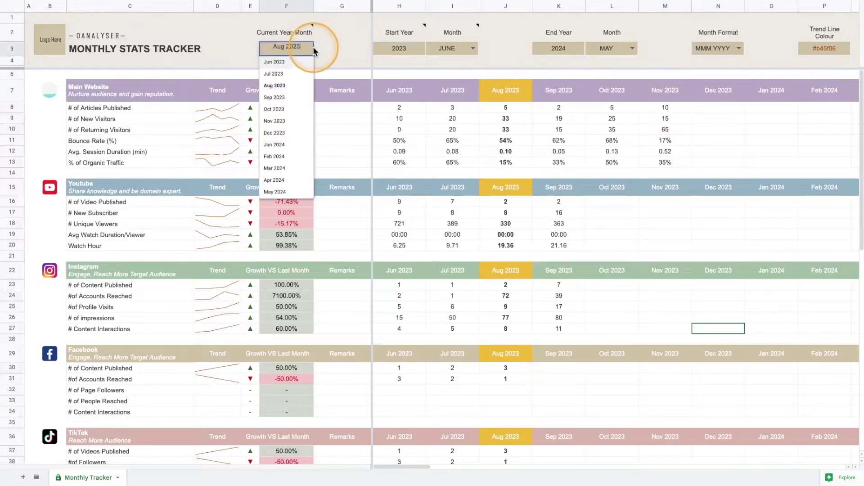
left_click(276, 121)
left_click(709, 118)
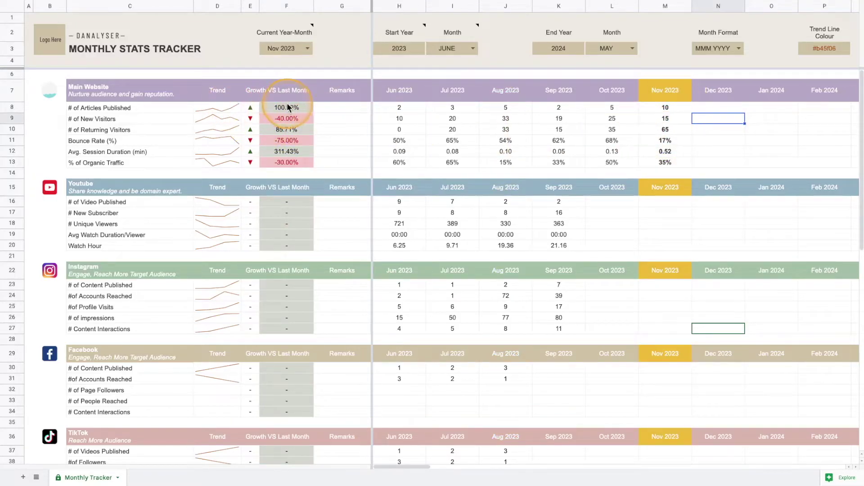
left_click(296, 93)
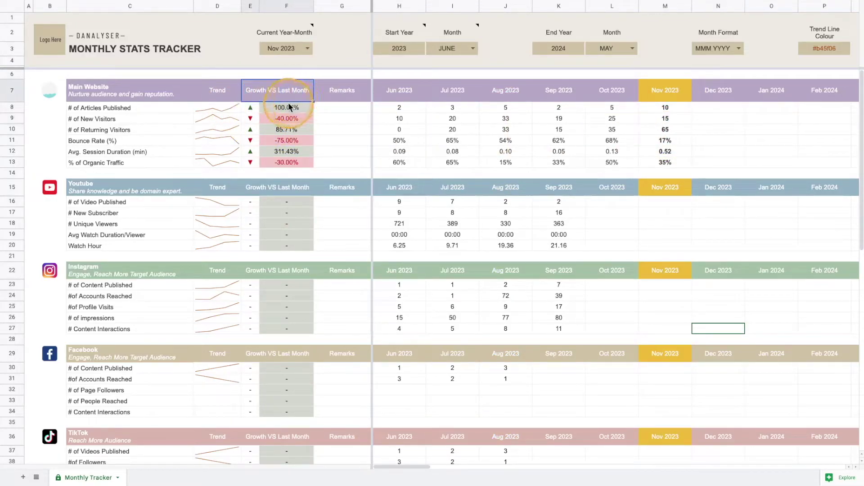
left_click_drag(288, 107, 280, 164)
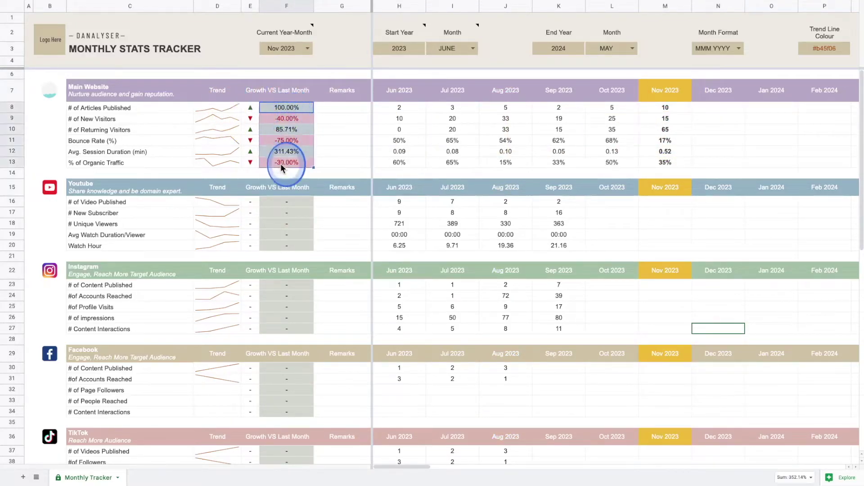
left_click_drag(663, 110, 612, 156)
left_click(662, 119)
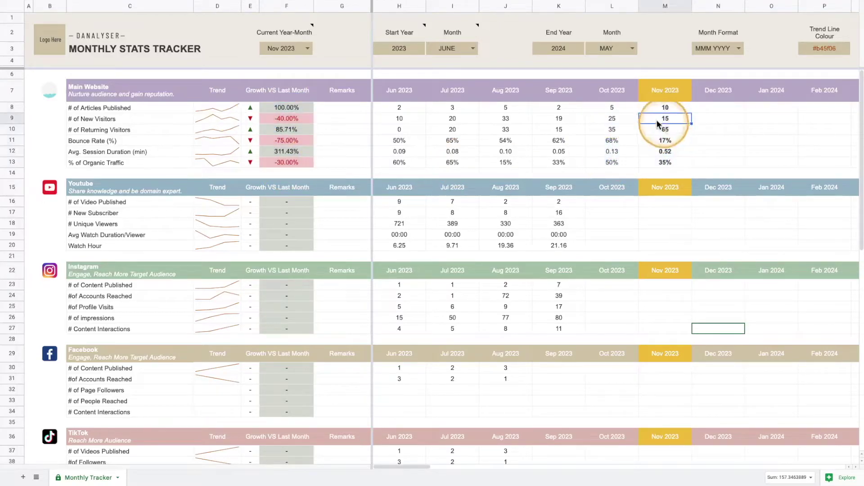
left_click(606, 90)
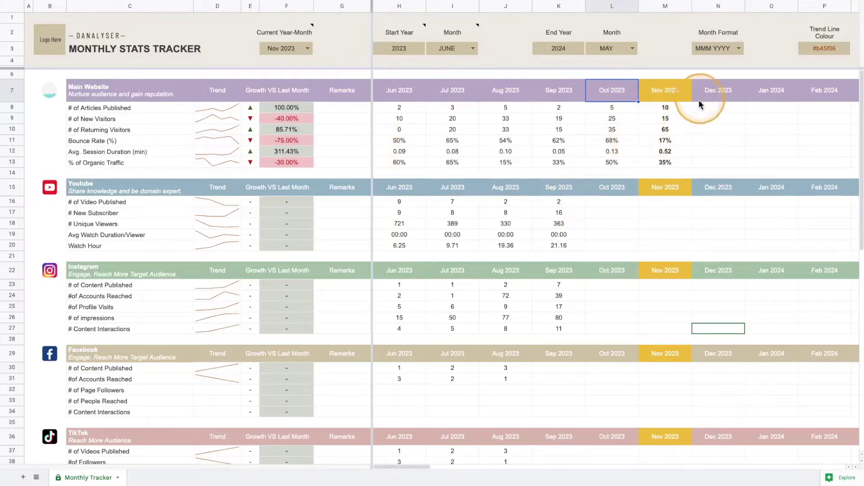
left_click(328, 109)
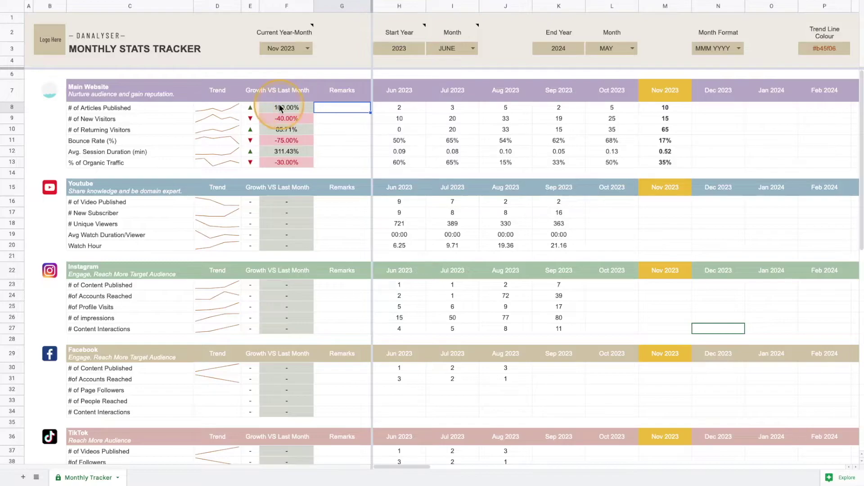
Type 'Down due to problem with domain' in the New Visitors remark cell G9
left_click(331, 119)
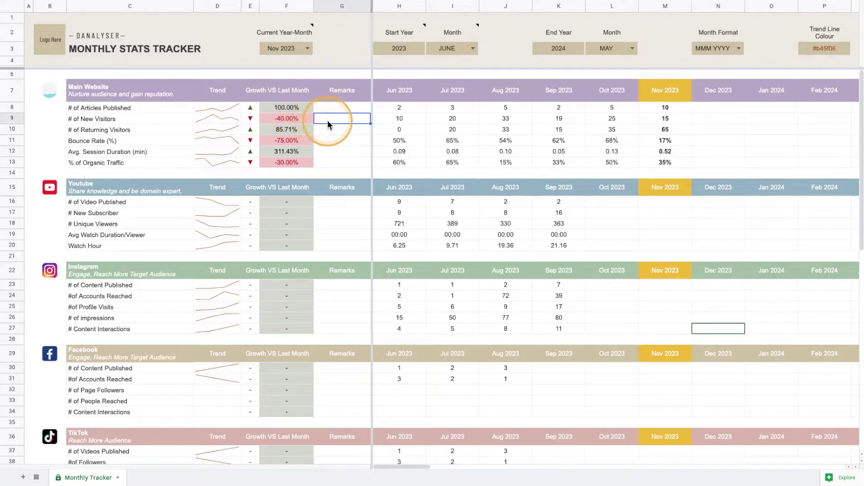
left_click(331, 108)
left_click(333, 148)
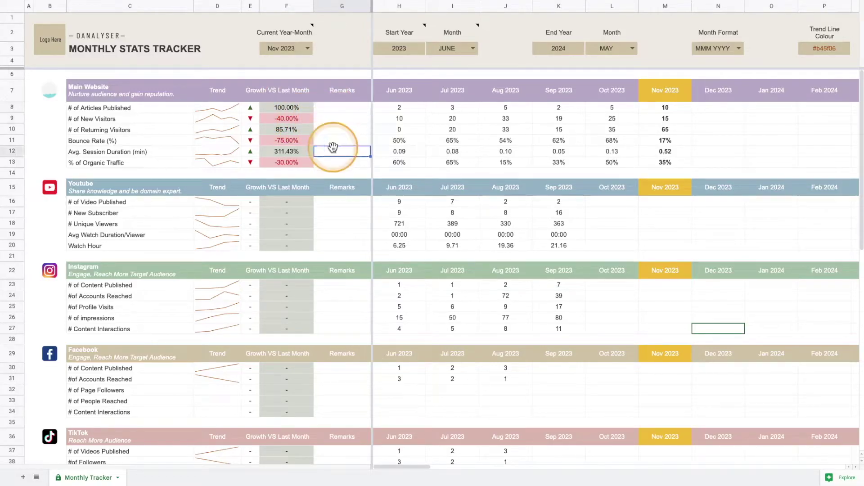
double_click(336, 107)
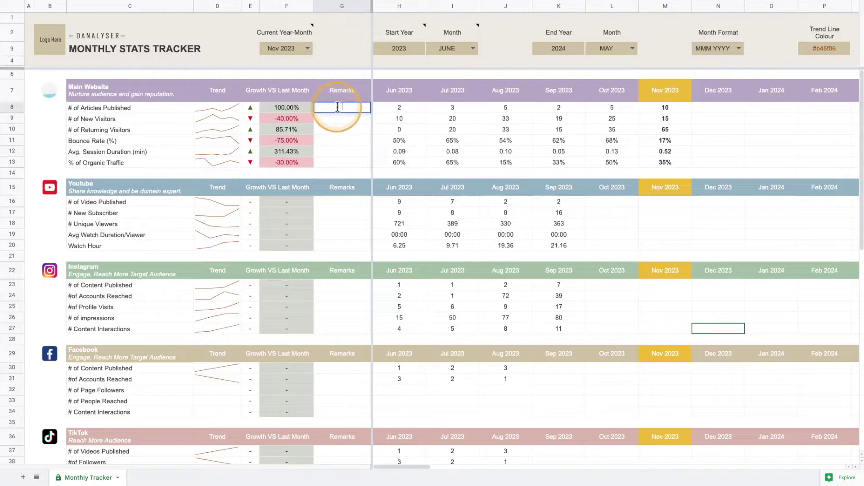
left_click(353, 116)
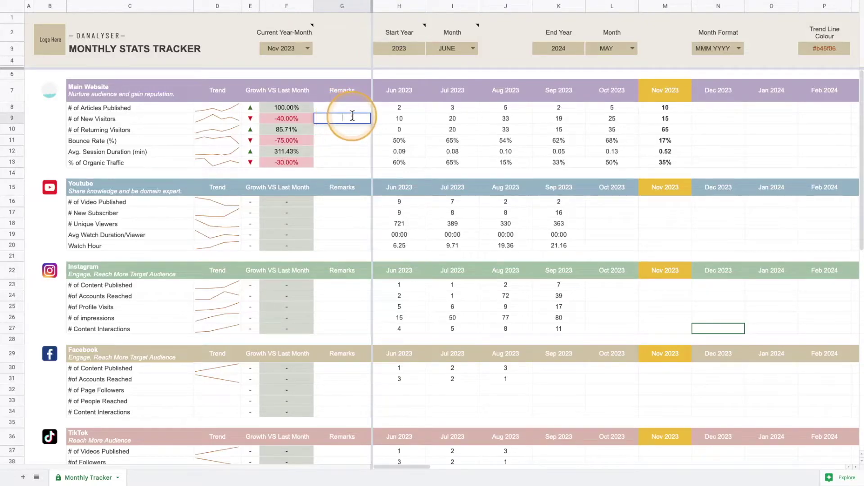
type("Down due to")
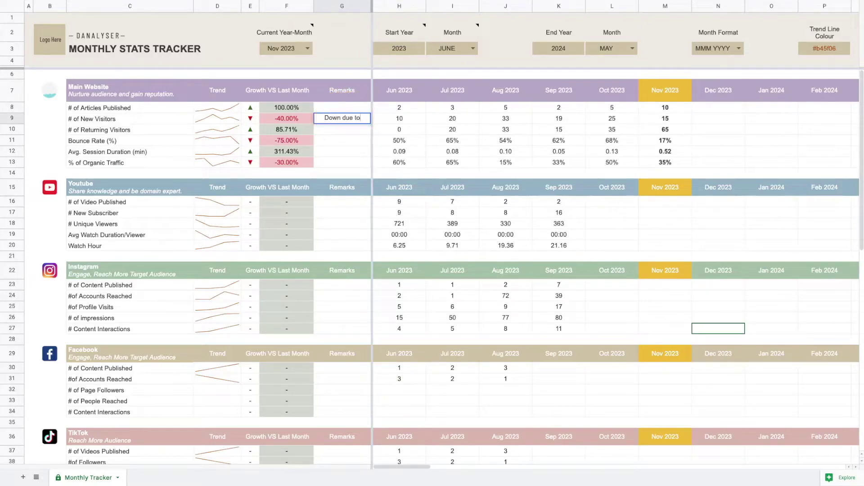
type(" problem with ")
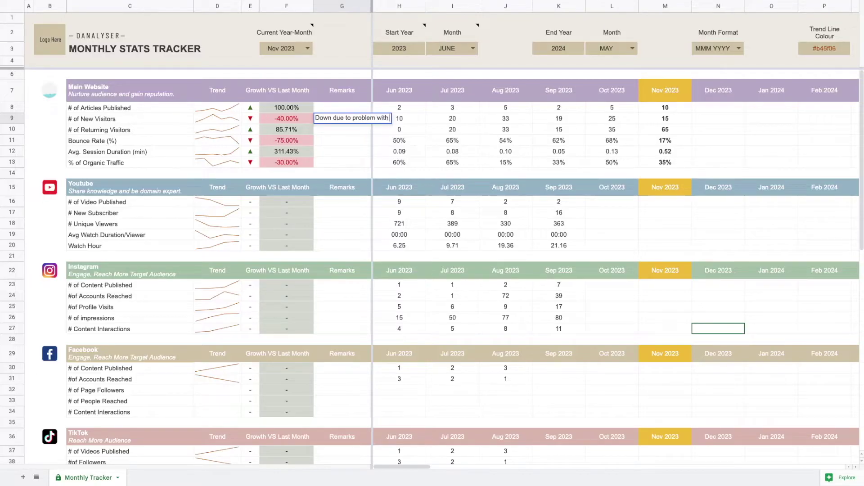
type("domain")
left_click(528, 134)
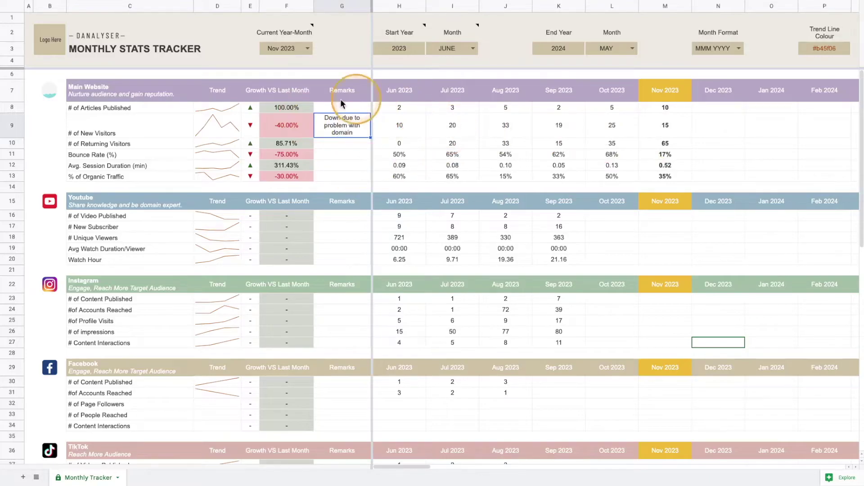
Add the comment 'Nov: State the problem' to the New Visitors remark cell G9
right_click(341, 118)
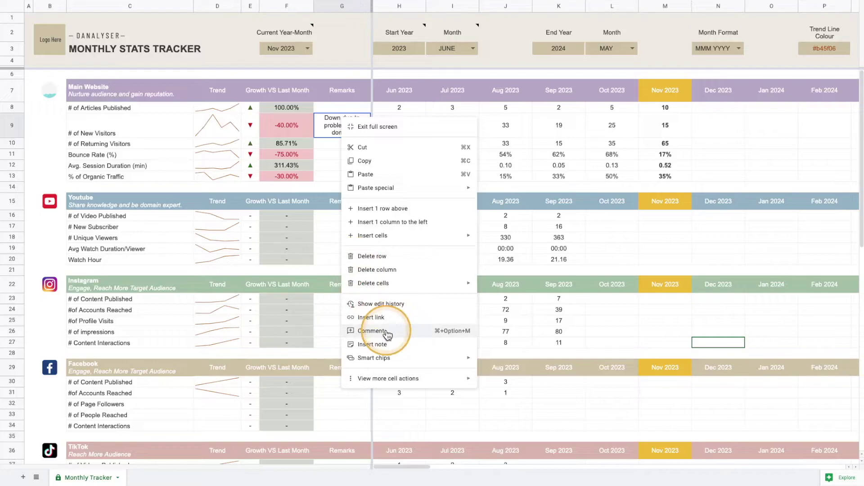
left_click(368, 335)
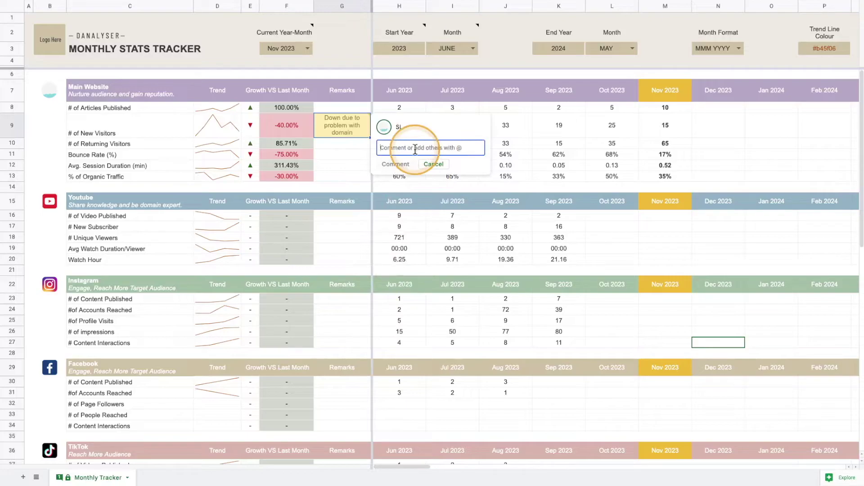
type("State the problem")
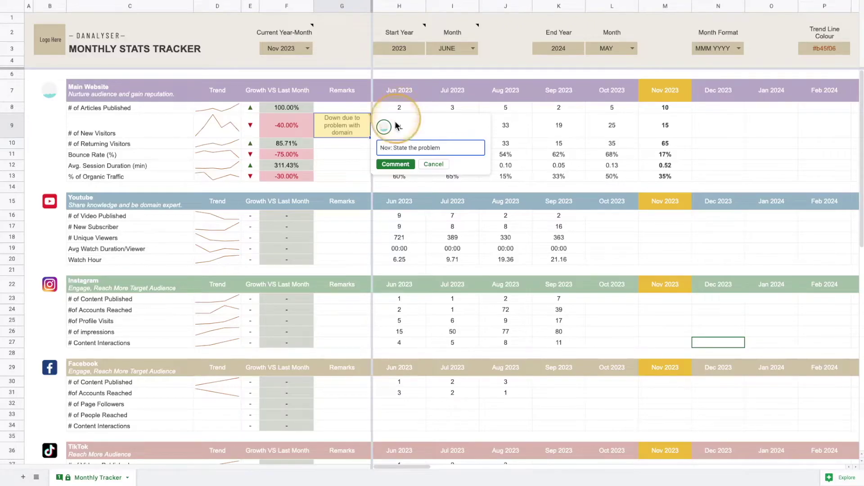
left_click(395, 164)
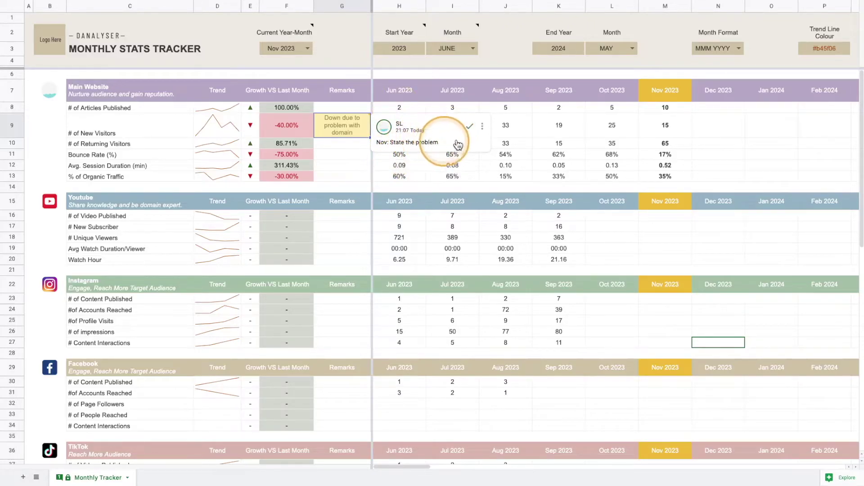
left_click(481, 127)
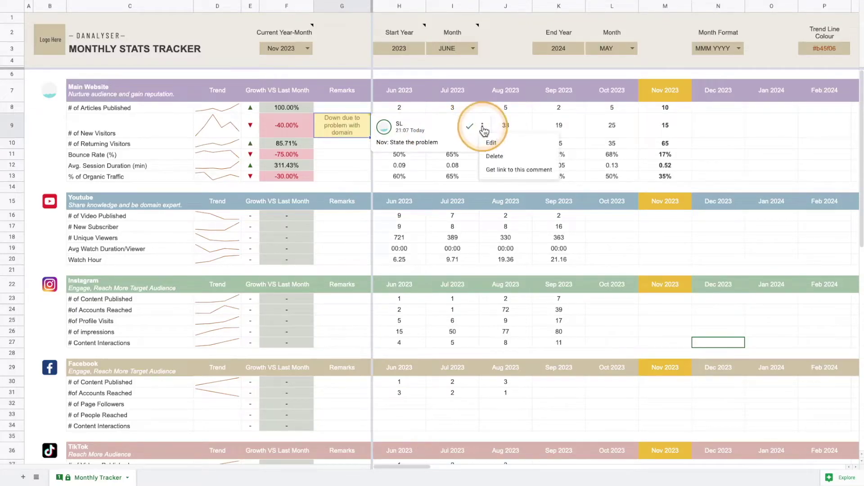
left_click(418, 141)
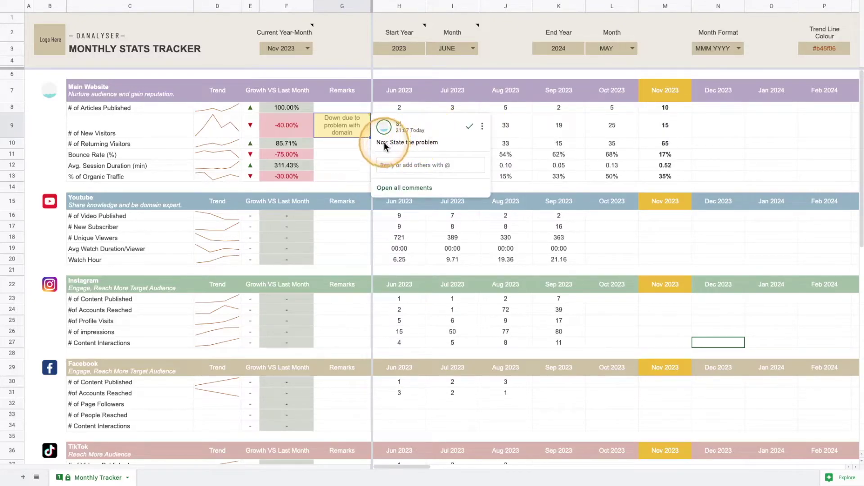
left_click(406, 165)
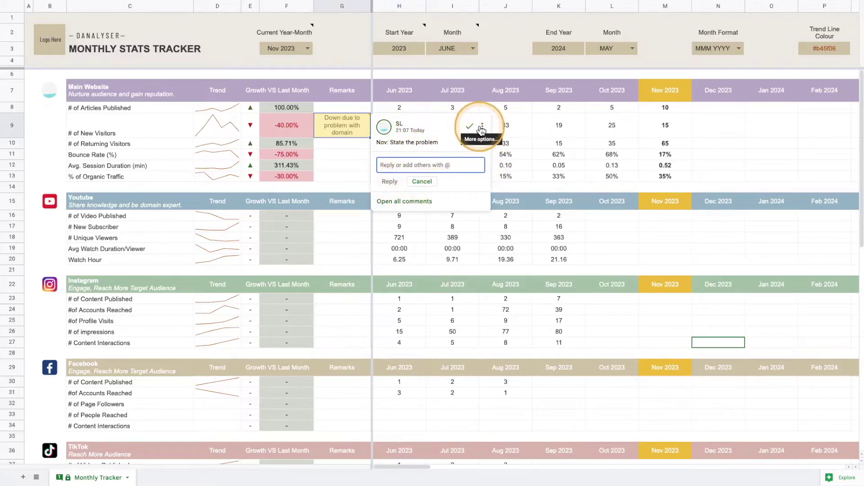
left_click(339, 153)
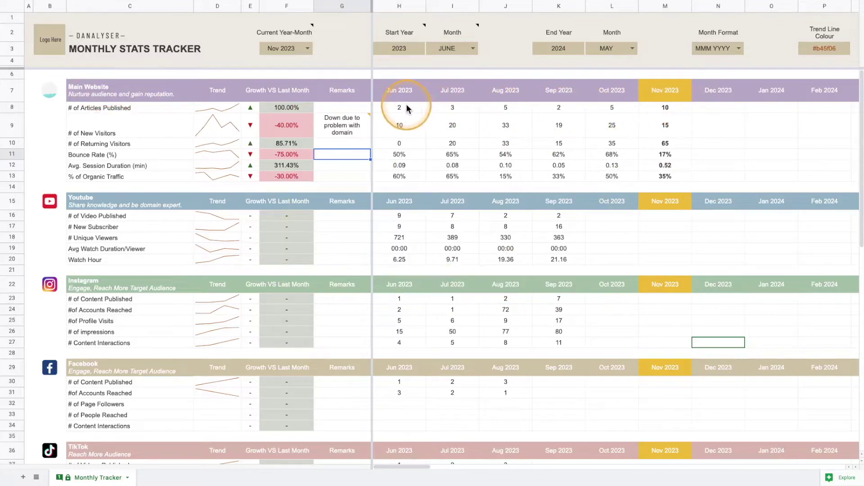
left_click_drag(406, 107, 665, 174)
Rename the '# of Articles Published' label in C8 to 'Articles Written'
left_click(719, 154)
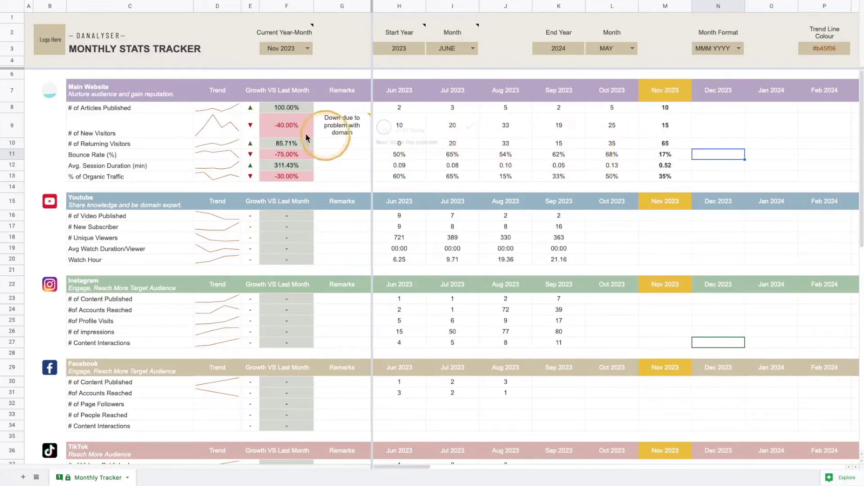
left_click(98, 107)
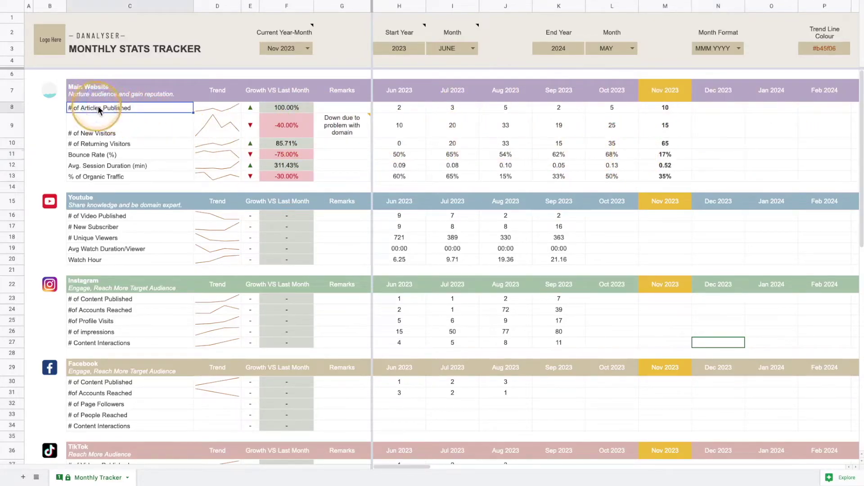
double_click(131, 110)
left_click_drag(70, 106, 153, 107)
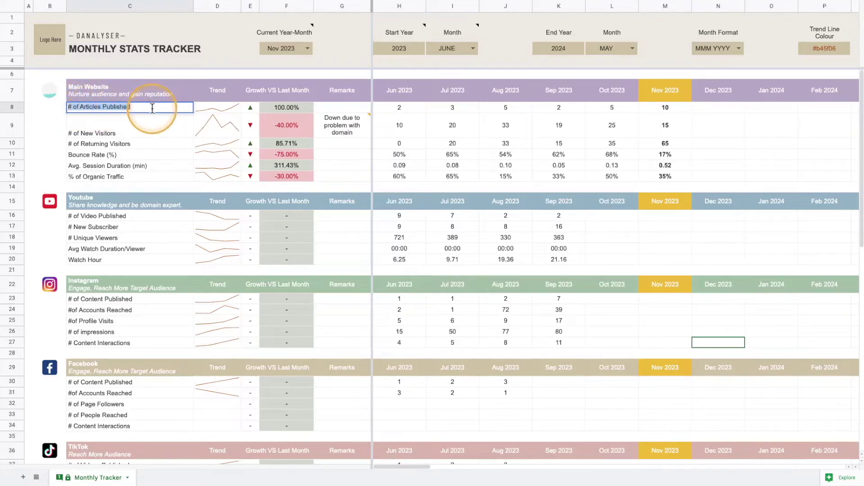
type("Articles Written")
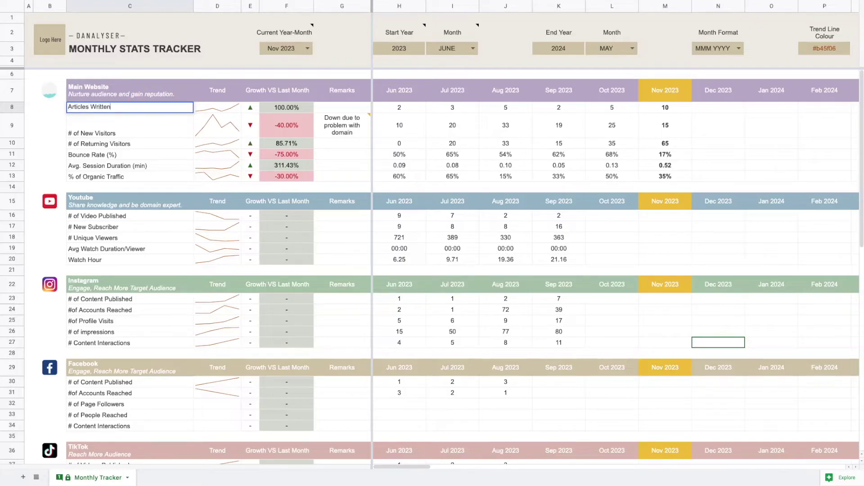
key("Return")
Insert a blank row above # of New Visitors, accepting the protection warning
right_click(10, 125)
left_click(41, 211)
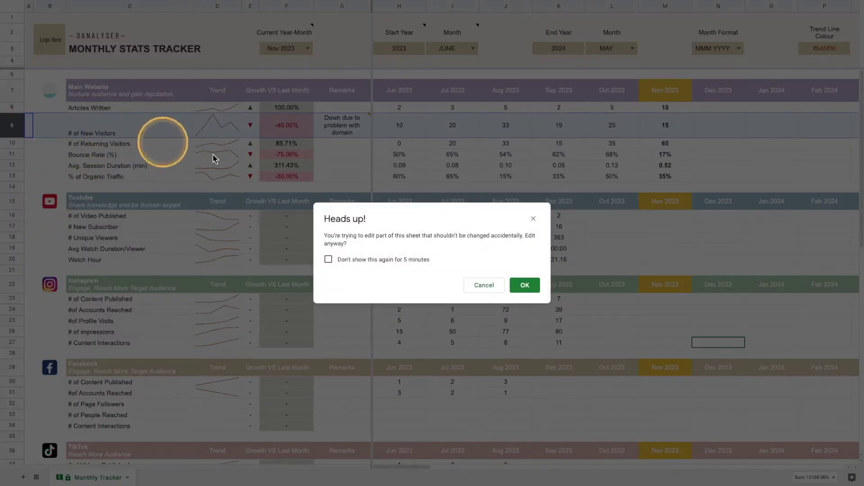
left_click(525, 285)
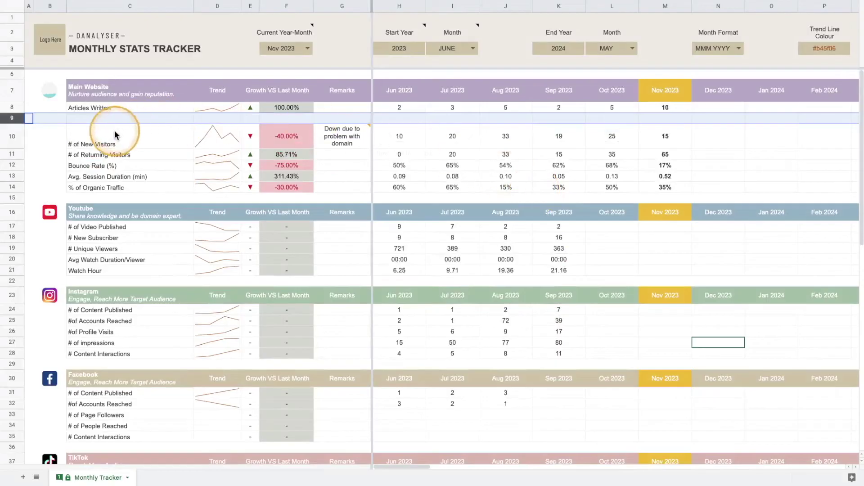
left_click(124, 119)
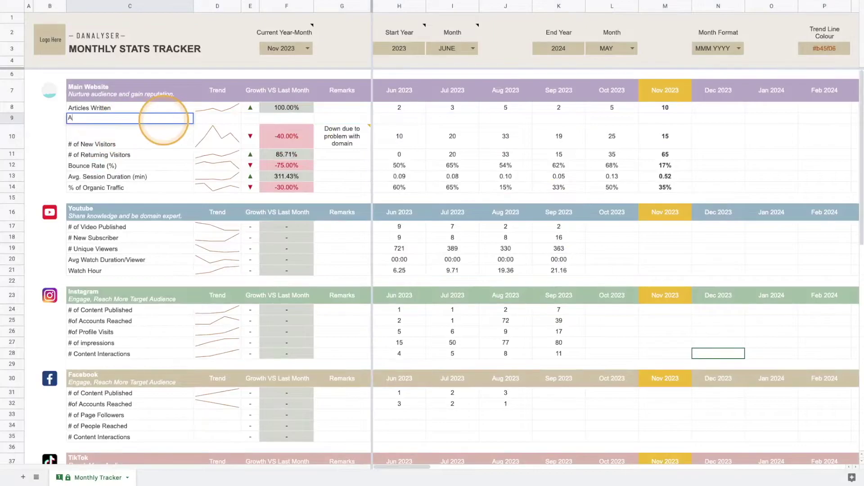
Label the new row 'Articles Published' and enter 1 for Jun 2023
type("Pu")
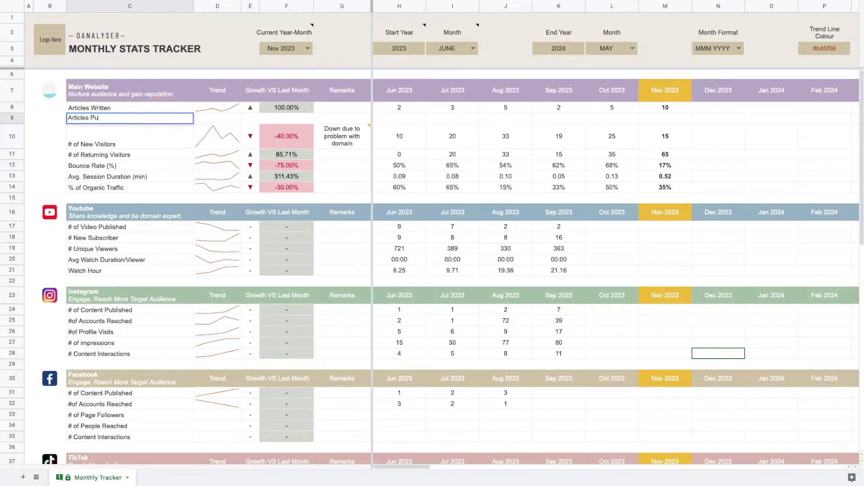
type("blished")
key("Return")
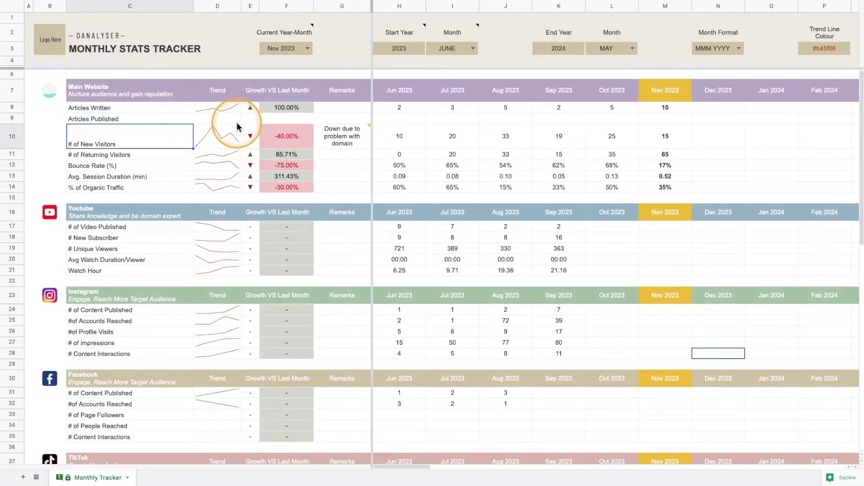
left_click(402, 117)
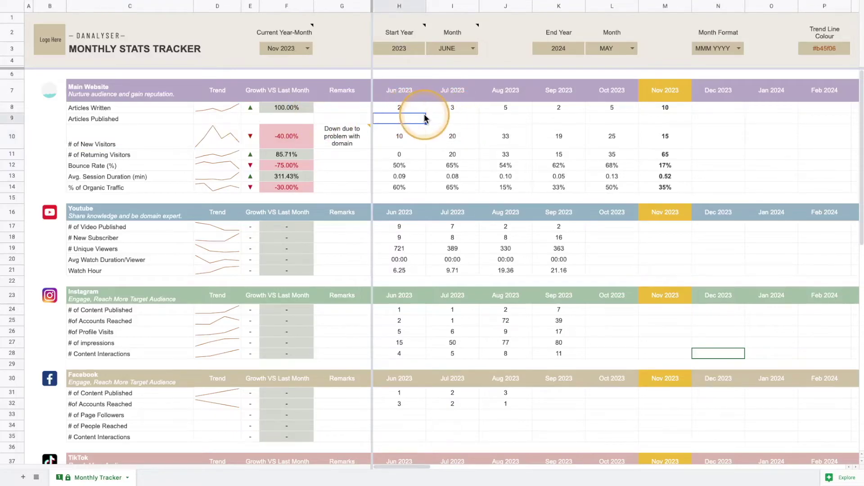
type("1")
key("Tab")
Enter 2 through 6 for Jul–Nov 2023 in the Articles Published row
type("2")
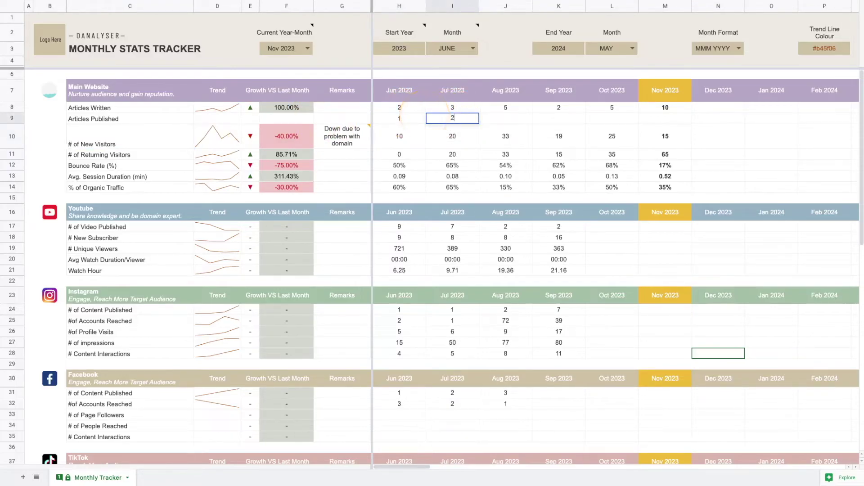
left_click(537, 136)
key("Tab")
type("3")
left_click(558, 118)
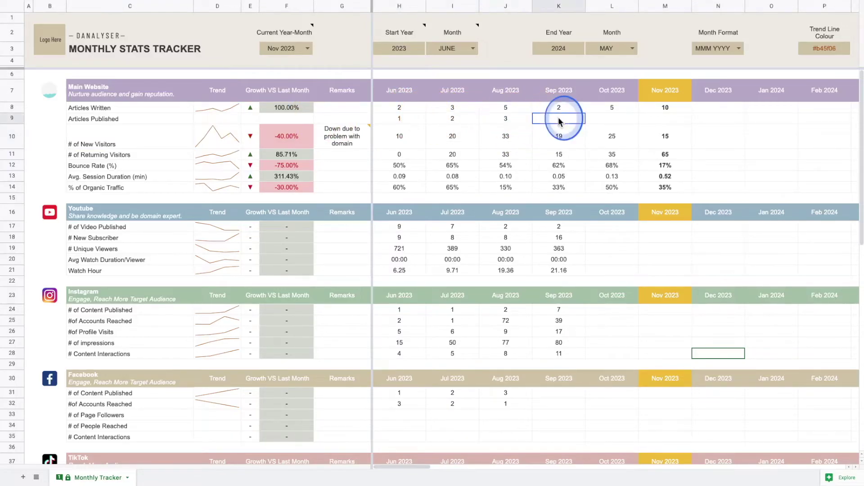
type("4")
left_click(603, 119)
left_click(664, 118)
type("6")
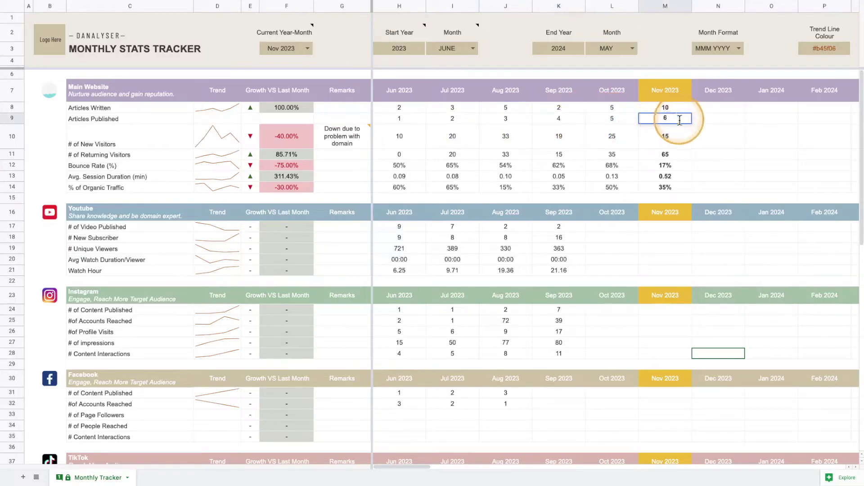
key("Return")
left_click(227, 110)
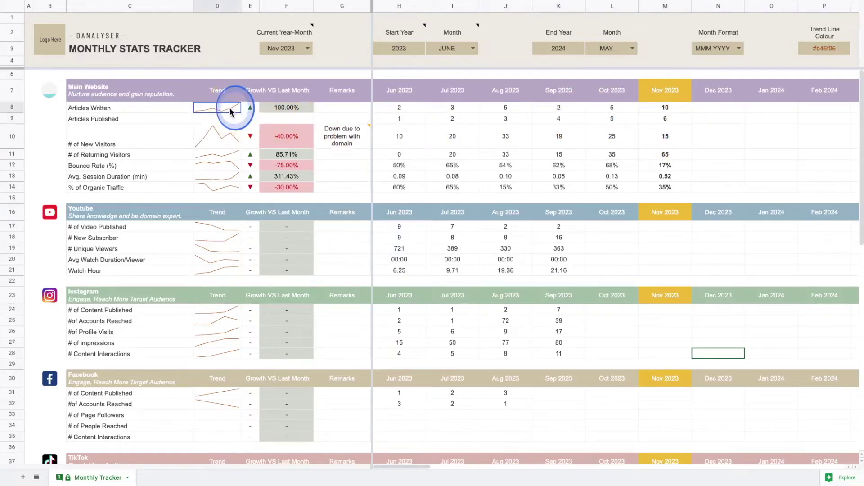
Extend the trend sparkline and growth arrow down into the Articles Published row
left_click_drag(241, 113, 238, 123)
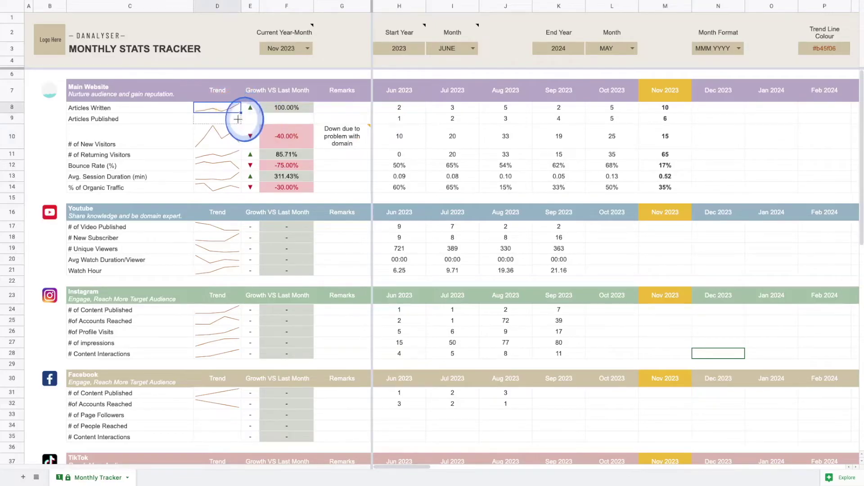
left_click(524, 286)
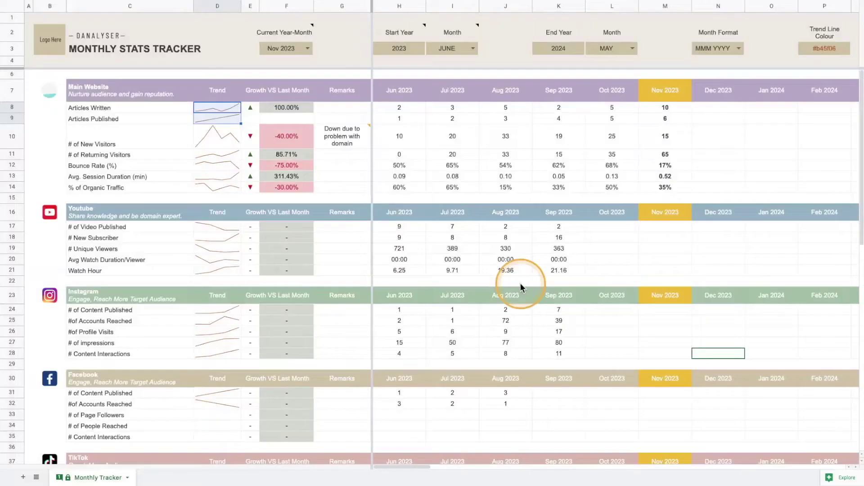
left_click(258, 105)
left_click_drag(259, 113, 258, 123)
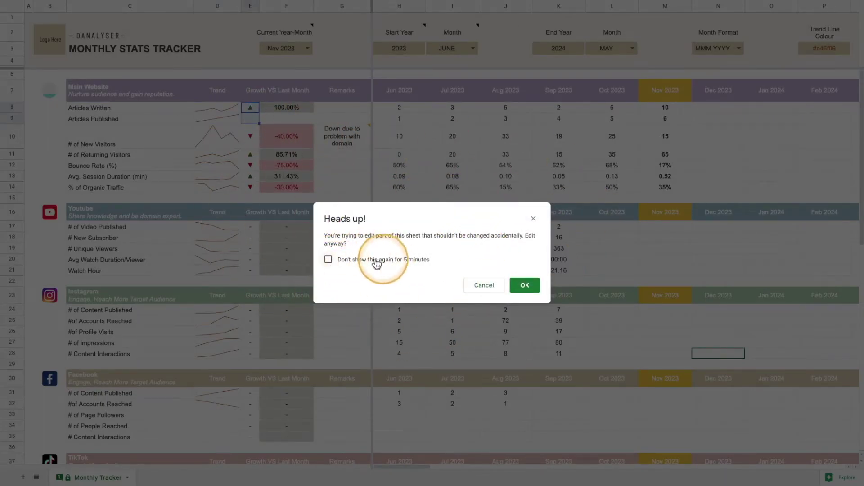
left_click(329, 260)
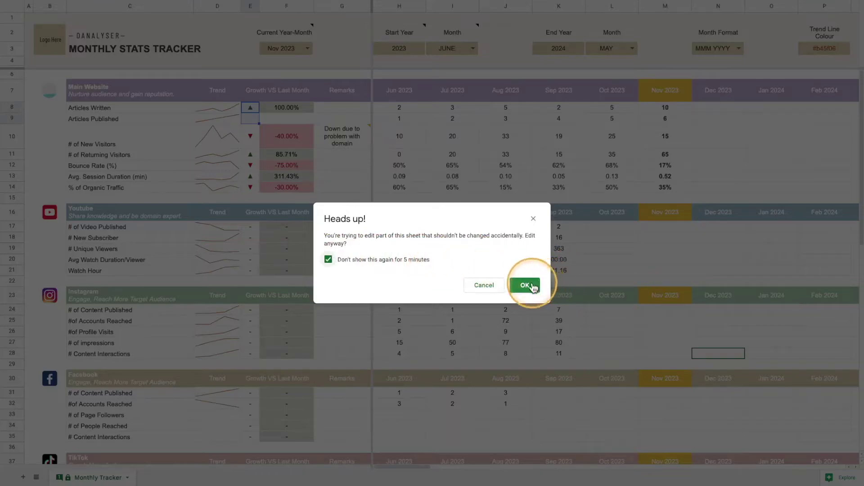
left_click(525, 285)
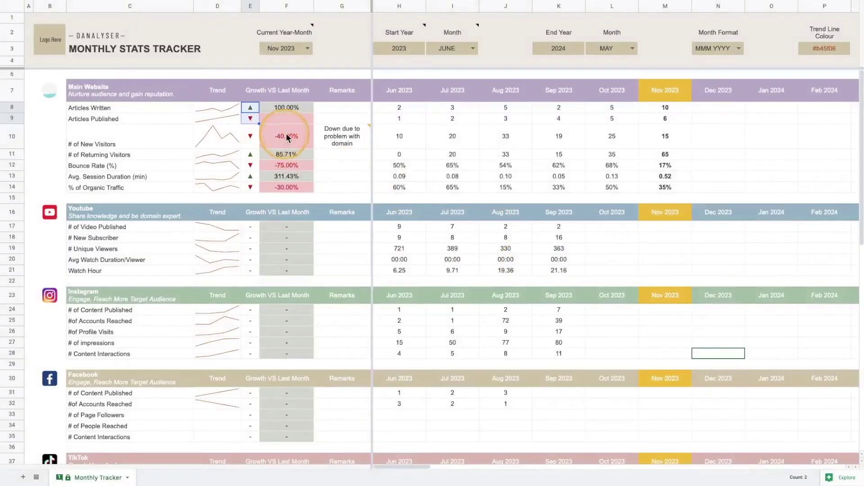
Copy the growth-vs-last-month formula into F9, now showing 20.00%
left_click(292, 116)
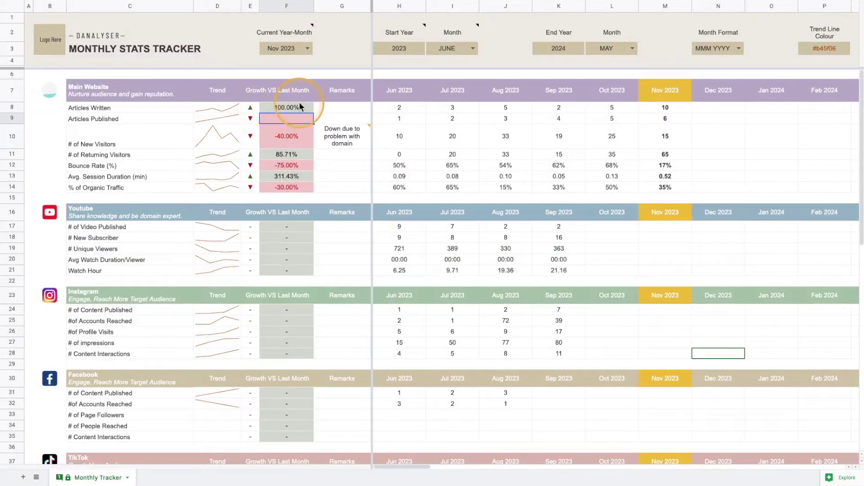
left_click(312, 109)
left_click_drag(311, 112, 306, 120)
left_click(349, 108)
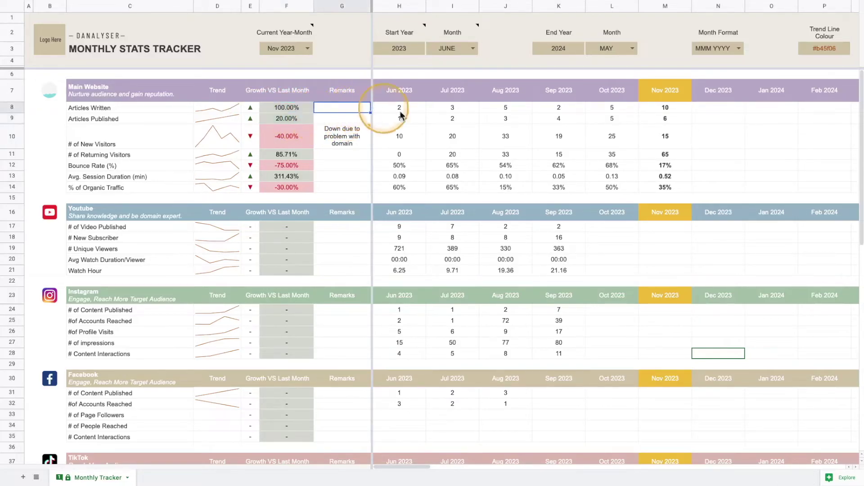
left_click(677, 137)
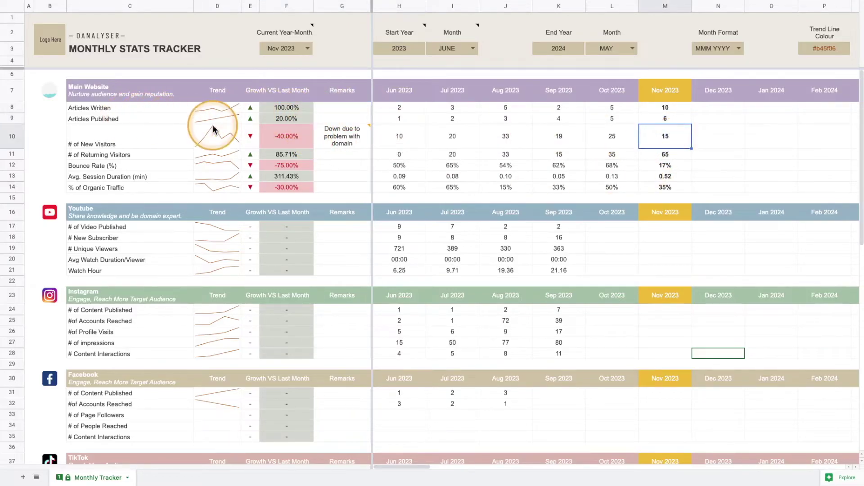
Delete row 13, Avg. Session Duration (min), from the Main Website table
left_click(193, 119)
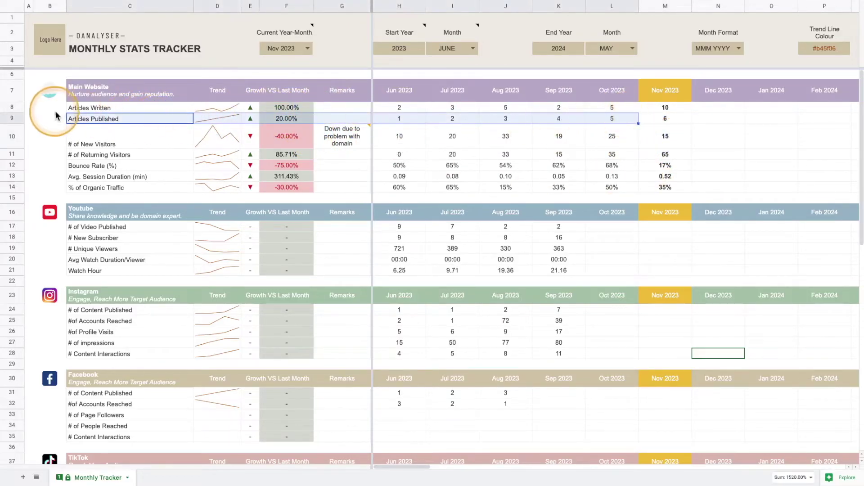
left_click(122, 111)
key("Down")
key("Down")
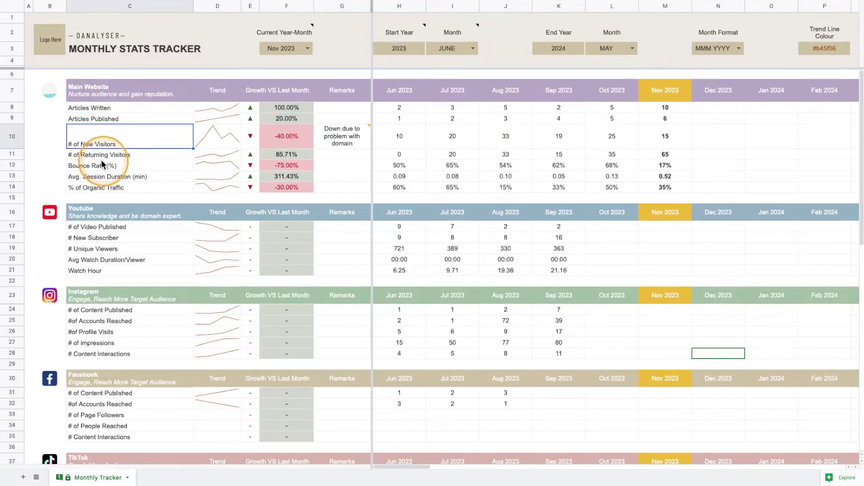
left_click(11, 178)
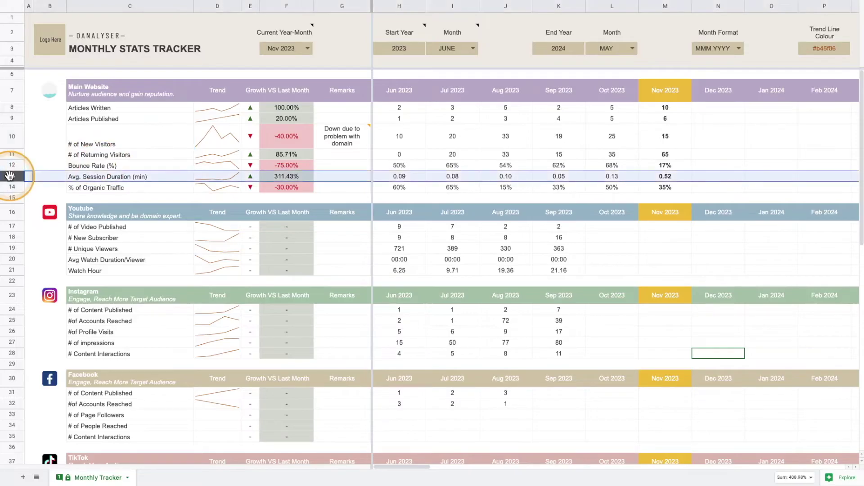
right_click(11, 179)
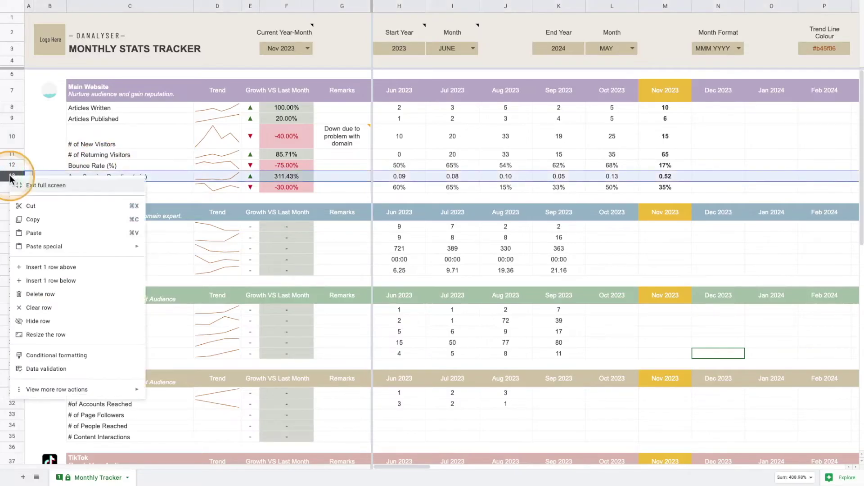
left_click(37, 295)
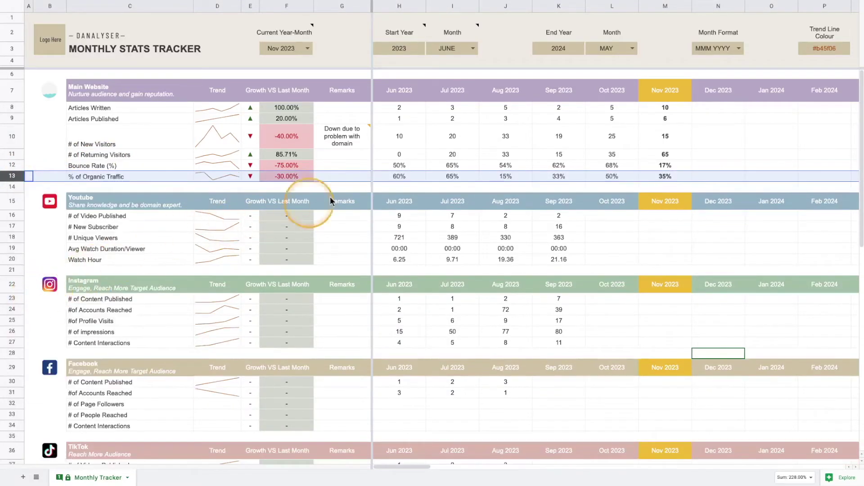
left_click(505, 187)
Undo the deletion to bring back the Avg. Session Duration (min) row
scroll(288, 283, "down", 5)
scroll(716, 346, "up", 5)
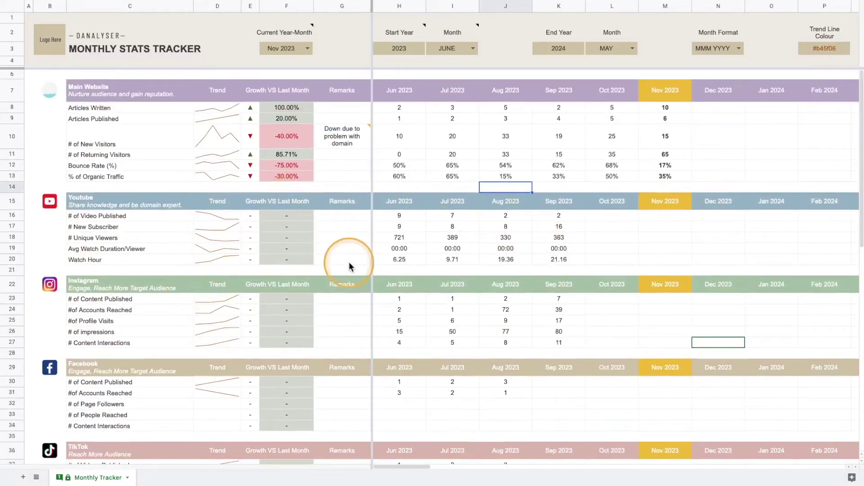
key("ctrl+z")
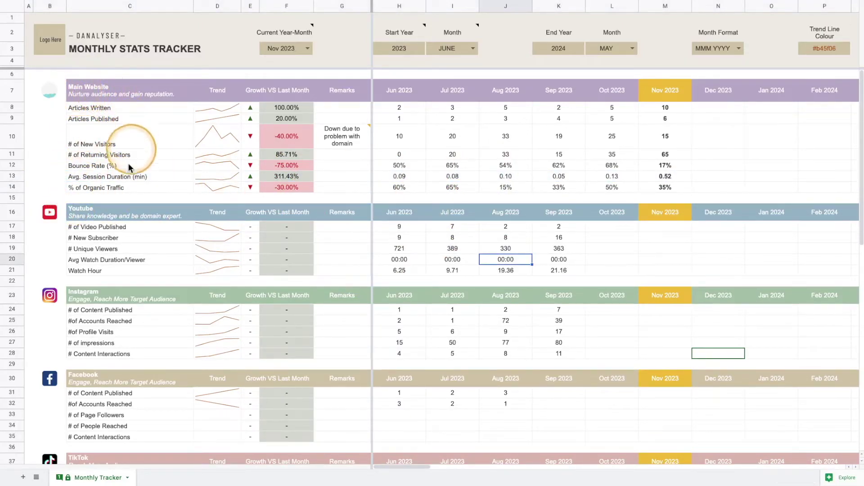
Review the channel sections, selecting the Main Website and Youtube section headers
scroll(67, 193, "down", 1)
scroll(92, 204, "up", 1)
scroll(97, 211, "down", 2)
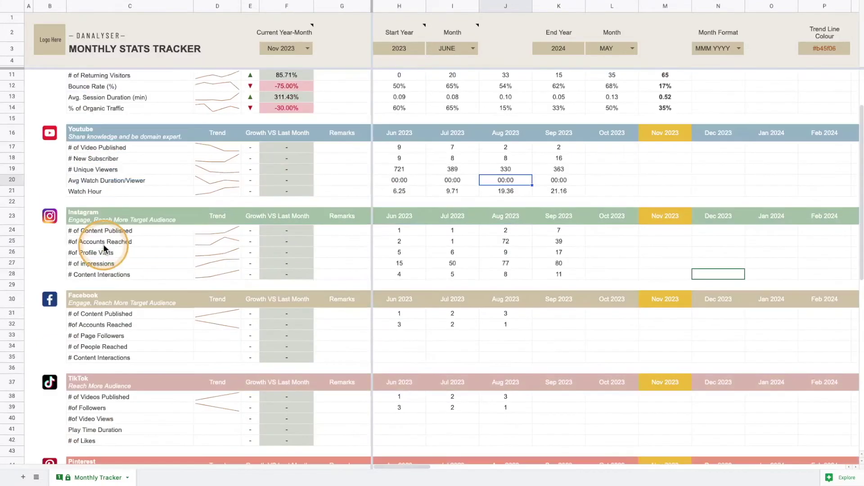
scroll(102, 345, "down", 5)
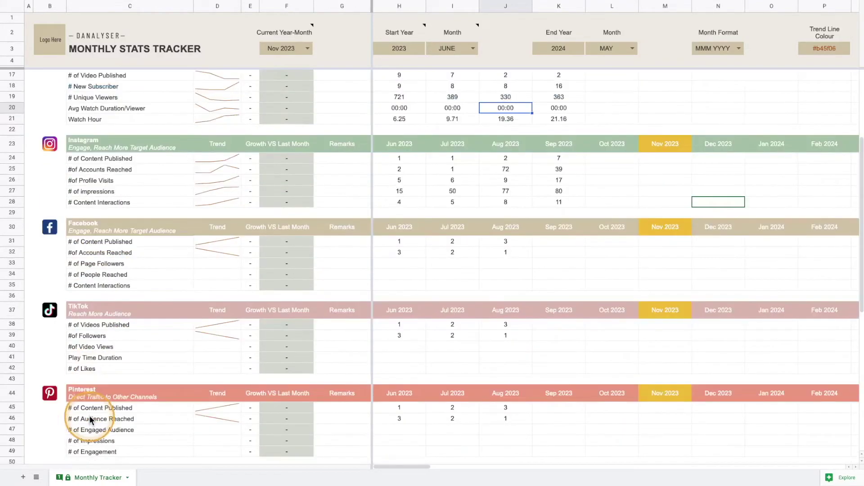
scroll(87, 404, "down", 4)
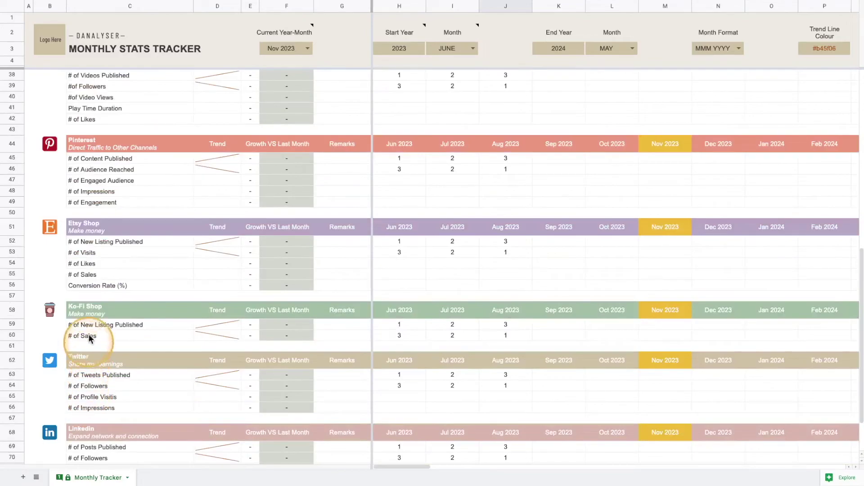
scroll(88, 401, "down", 2)
scroll(126, 356, "up", 10)
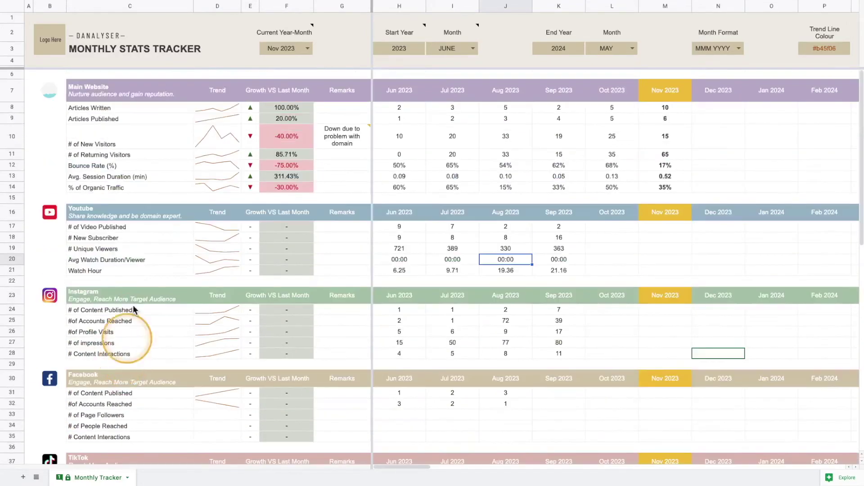
left_click(117, 88)
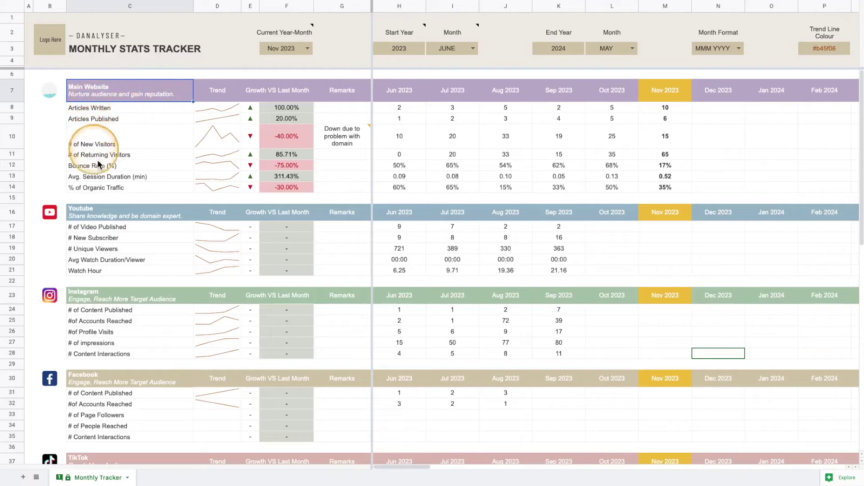
left_click(95, 210)
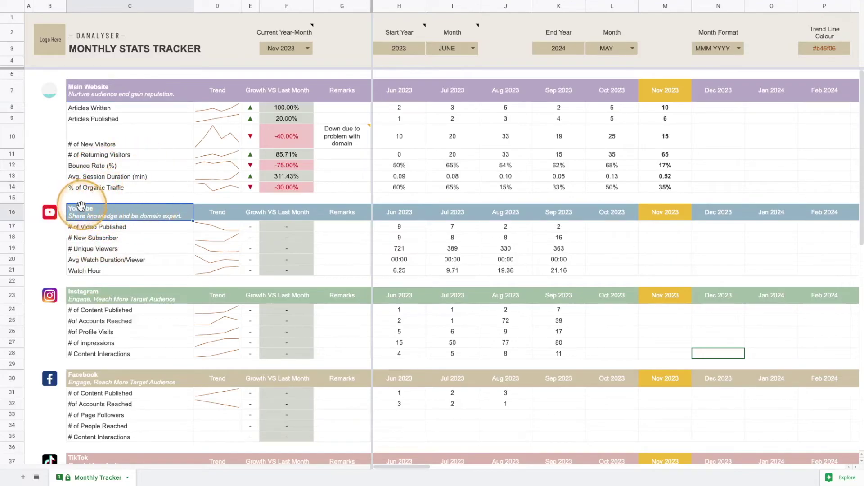
left_click(55, 214)
double_click(55, 208)
left_click(81, 211)
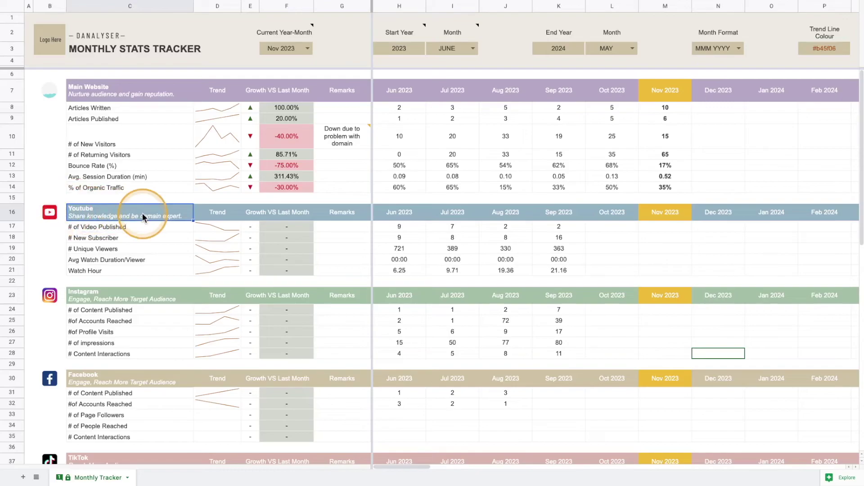
left_click(50, 212)
key("Escape")
left_click(88, 21)
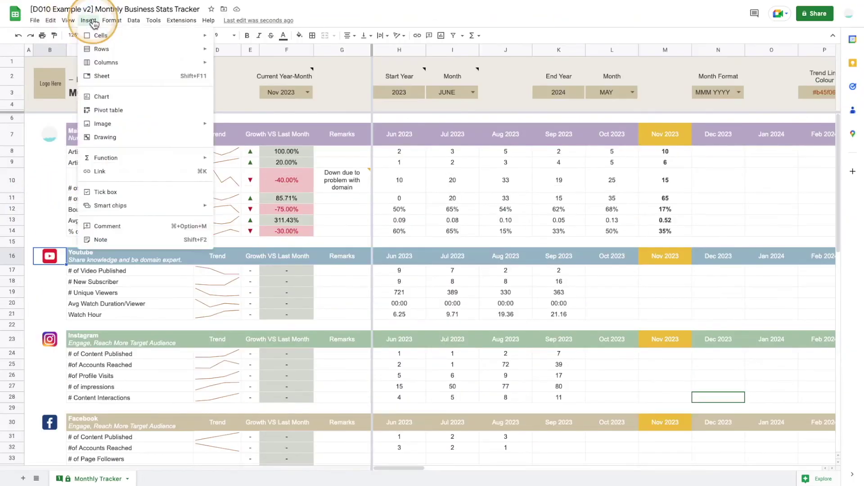
mouse_move(144, 124)
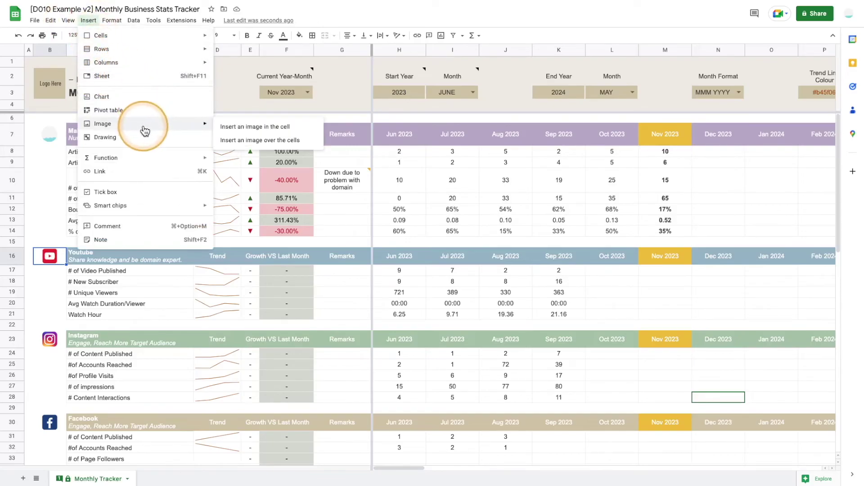
left_click(253, 130)
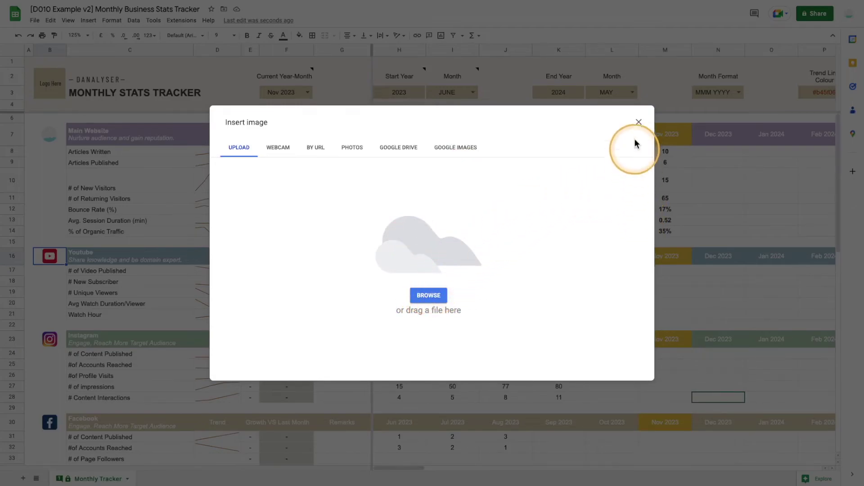
left_click(637, 122)
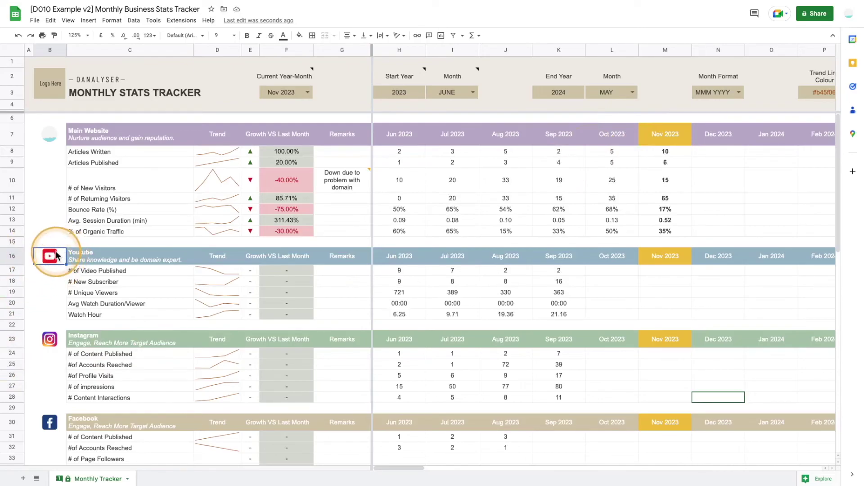
Scroll down through the channel sections toward Etsy Shop, Ko-Fi Shop, Twitter and LinkedIn, then back up
scroll(498, 270, "down", 10)
scroll(499, 269, "down", 2)
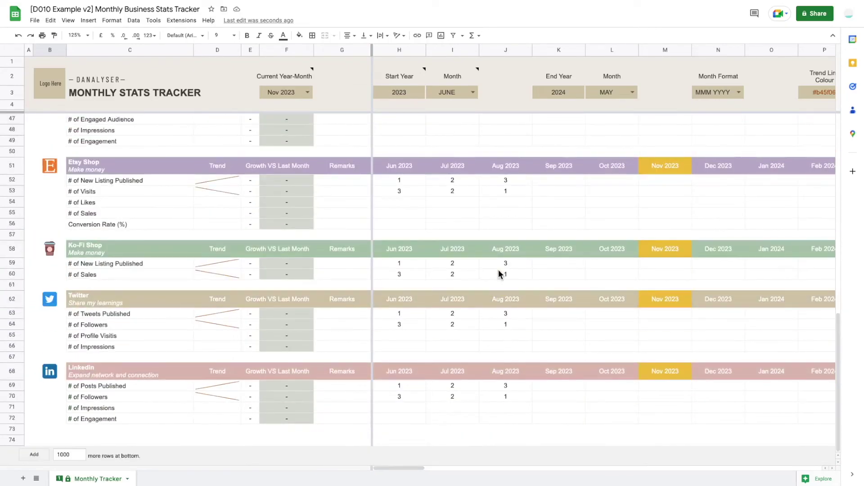
scroll(498, 269, "up", 12)
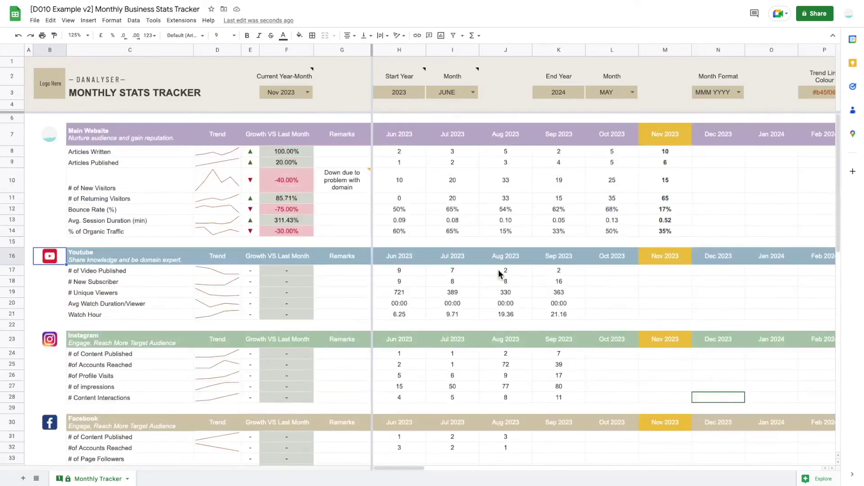